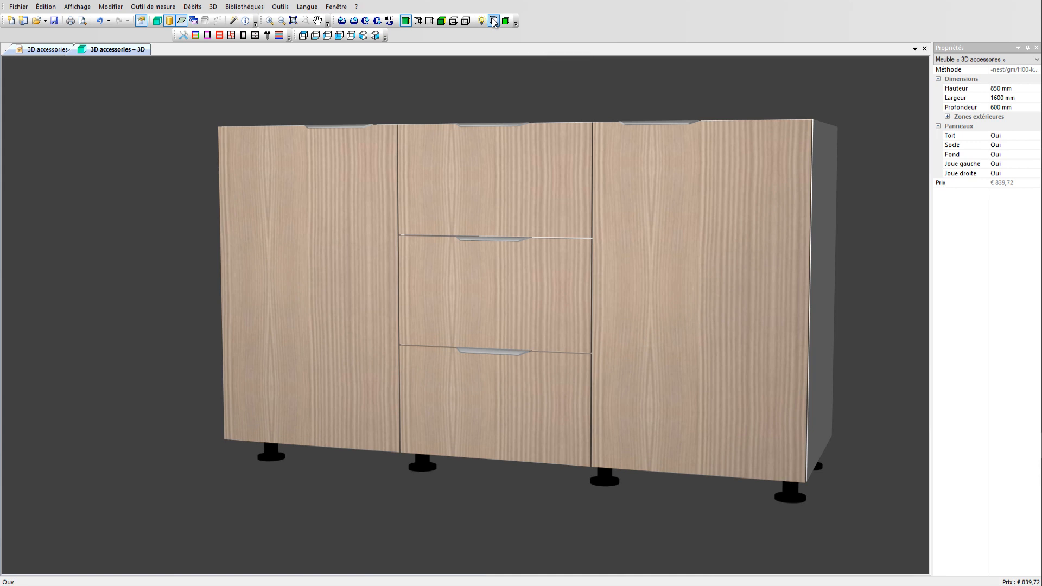
Cycle the 3D cabinet's display between closed fronts, opened doors and drawers, and hidden fronts to examine its hardware
left_click(492, 22)
left_click(493, 21)
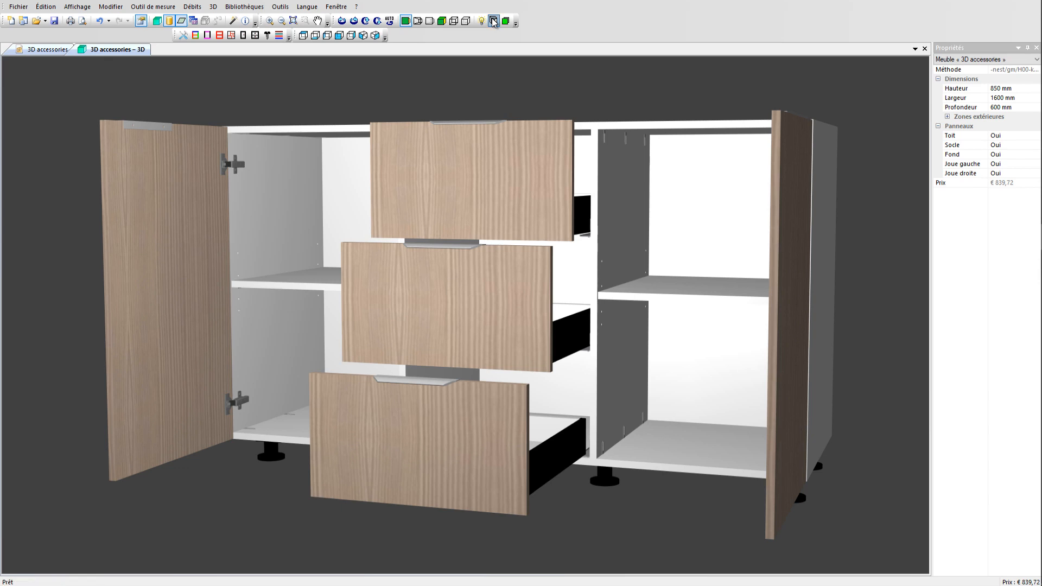
left_click(493, 21)
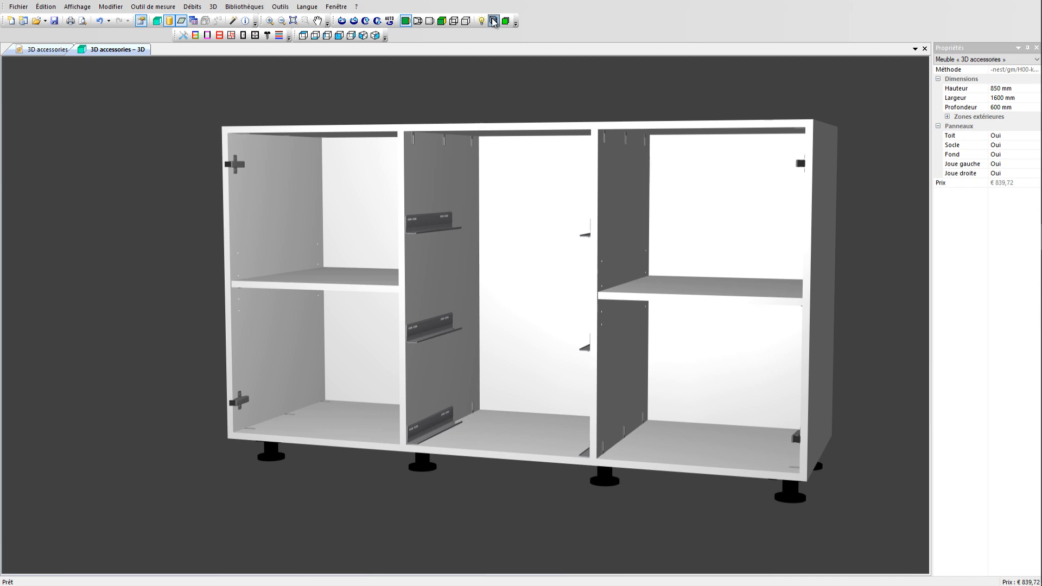
left_click(493, 21)
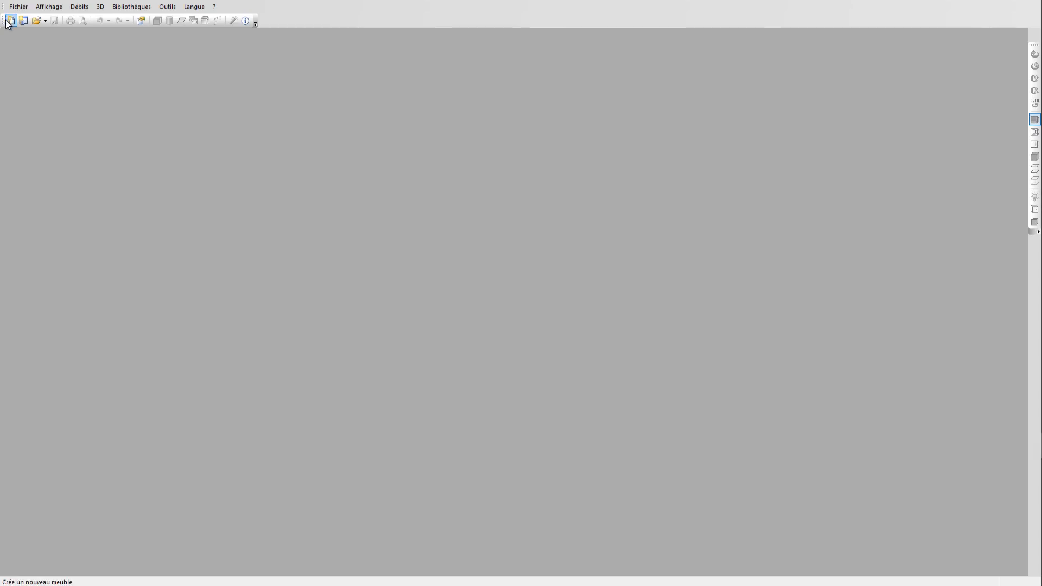
Create a new Caisson cabinet using the z/3D-accessoires method
left_click(11, 20)
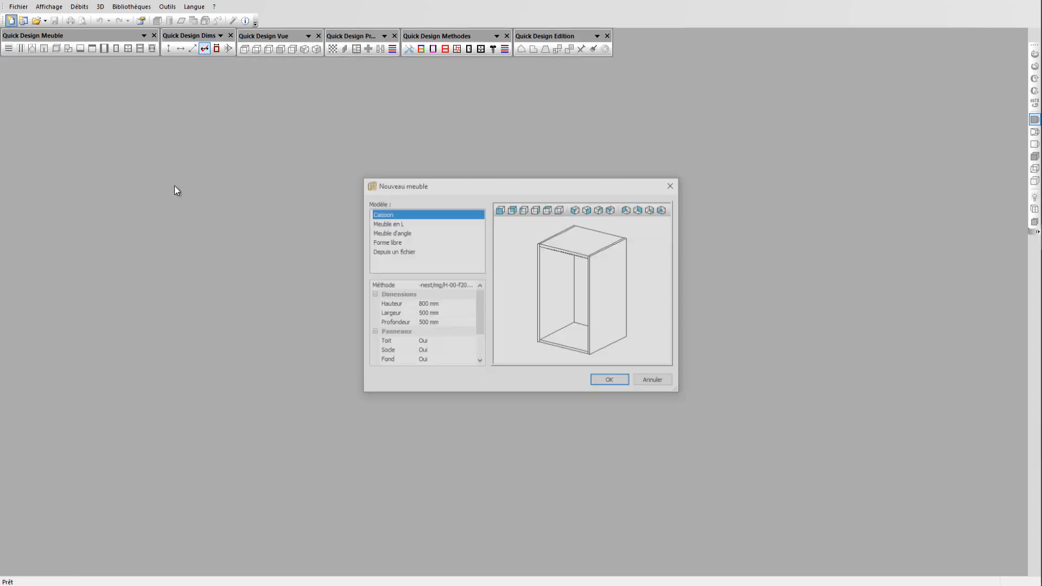
left_click(441, 286)
left_click(444, 286)
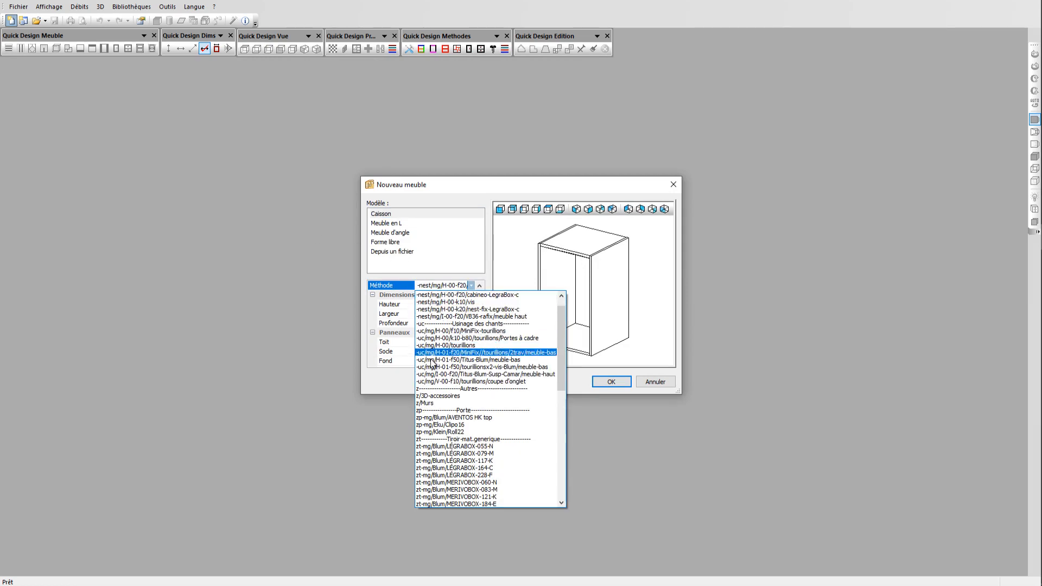
left_click(437, 396)
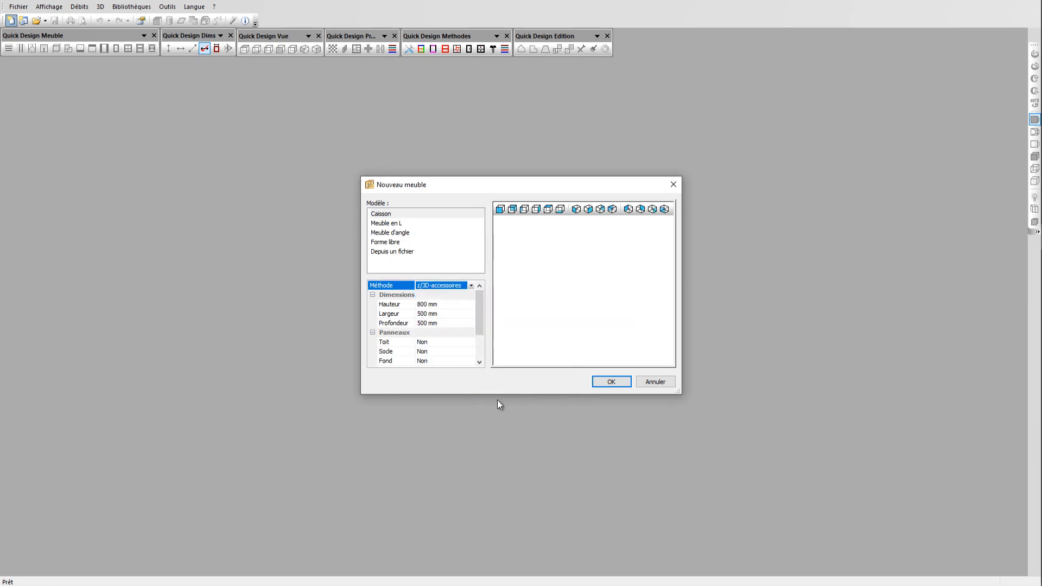
left_click(611, 383)
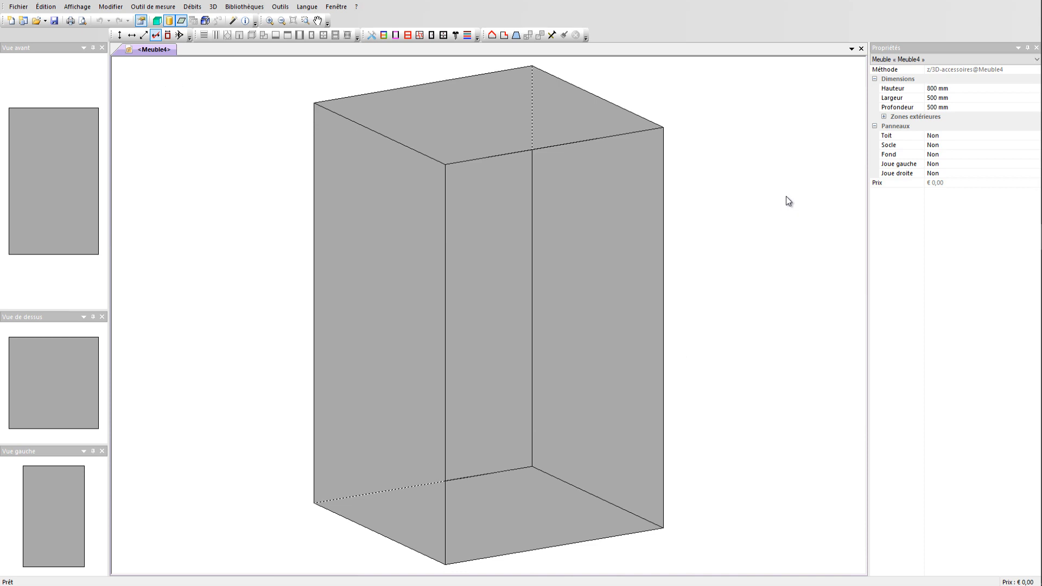
Set the cabinet's height to 200 mm, width to 20 mm and depth to 50 mm
left_click(906, 87)
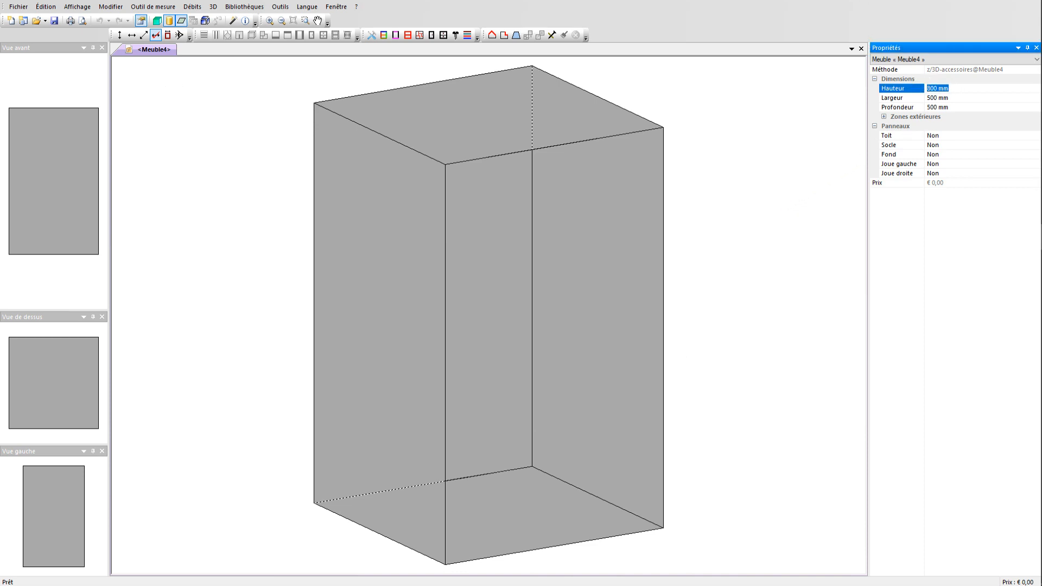
type("200")
key("Return")
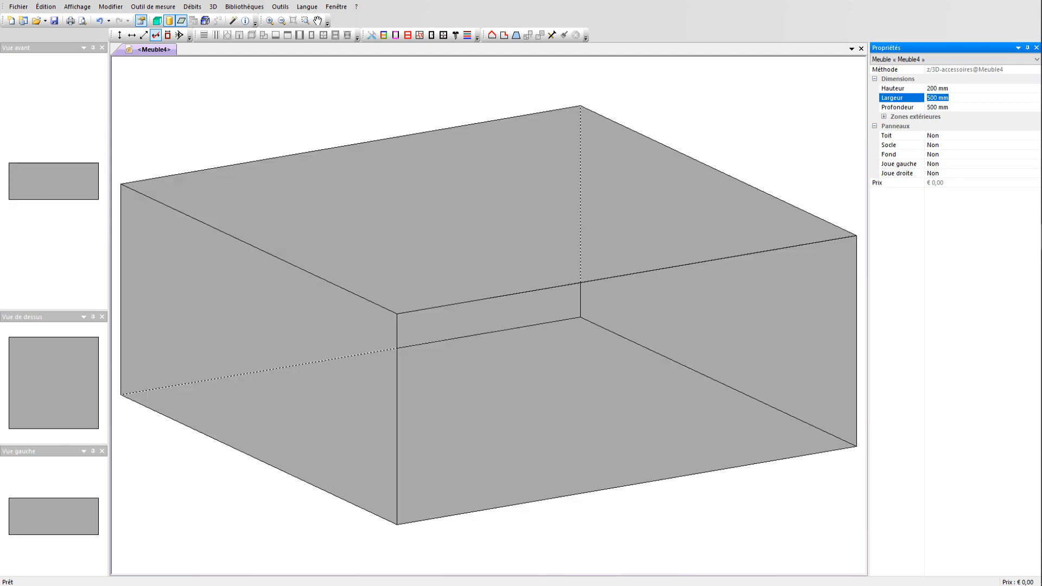
type("20")
key("Return")
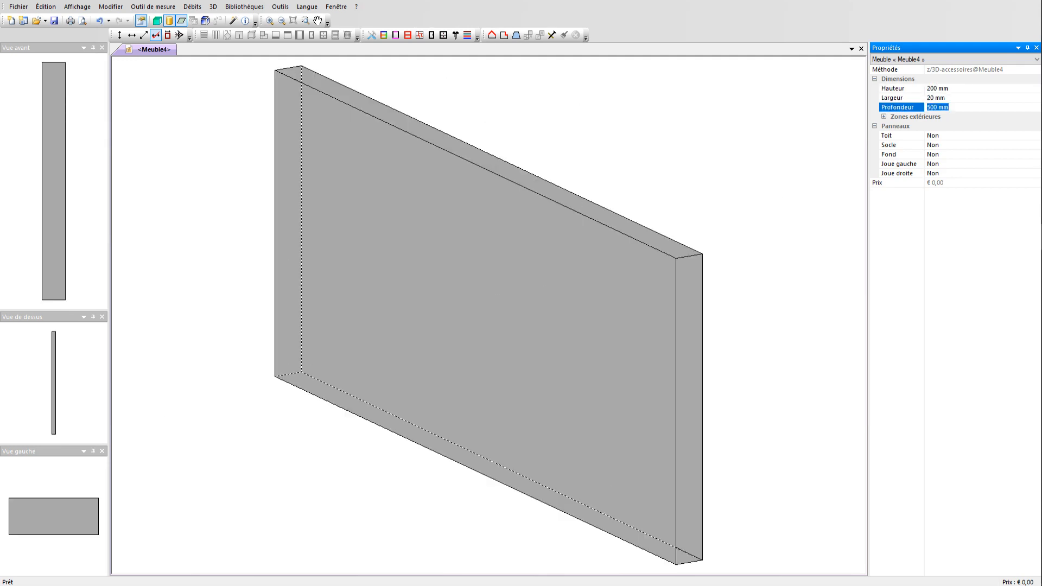
type("50")
key("Return")
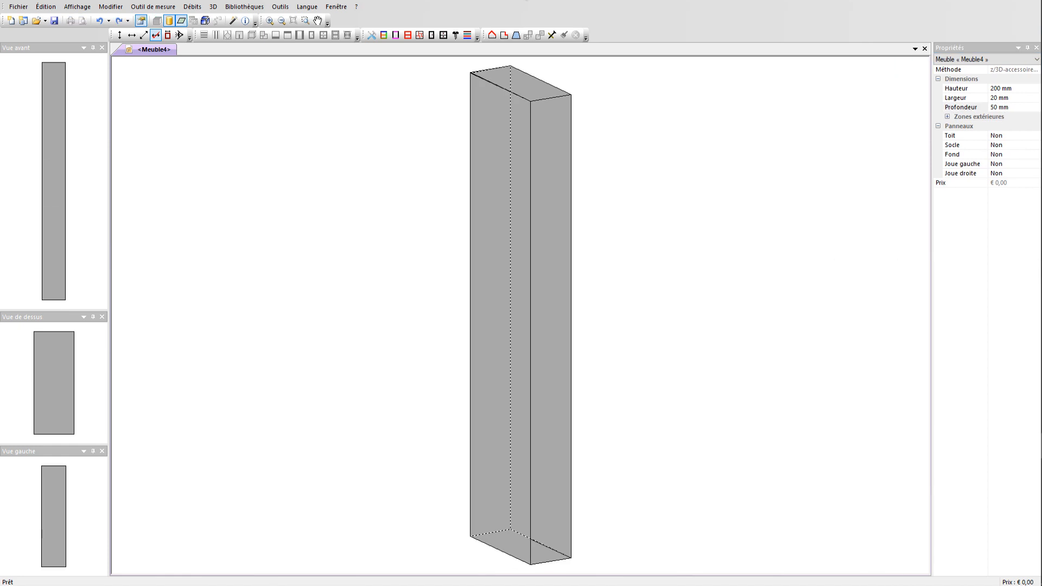
Add a Double-fond fixe to the whole zone, positioned 0 mm from the rear
left_click(554, 216)
right_click(553, 264)
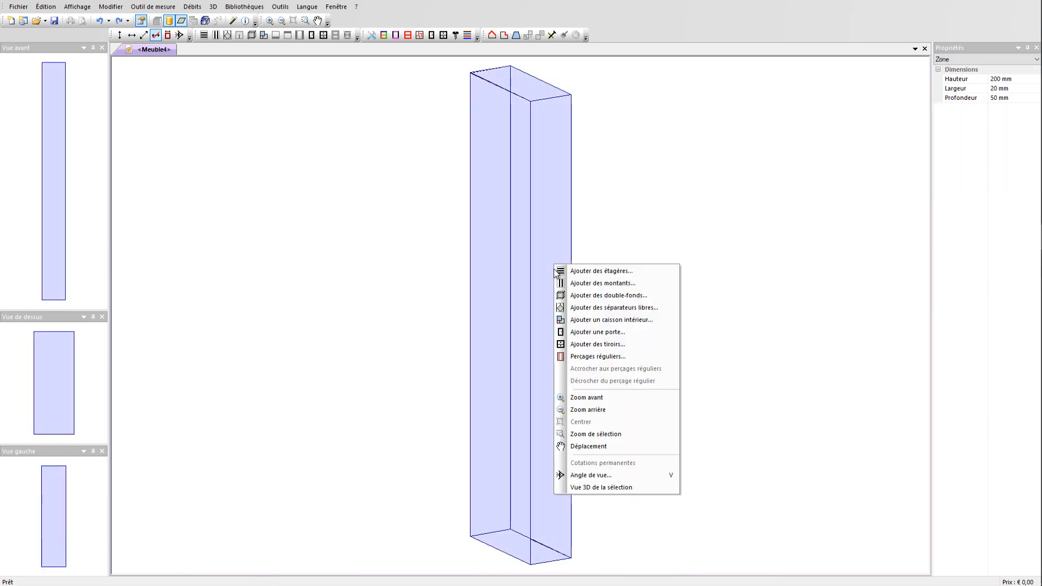
left_click(568, 295)
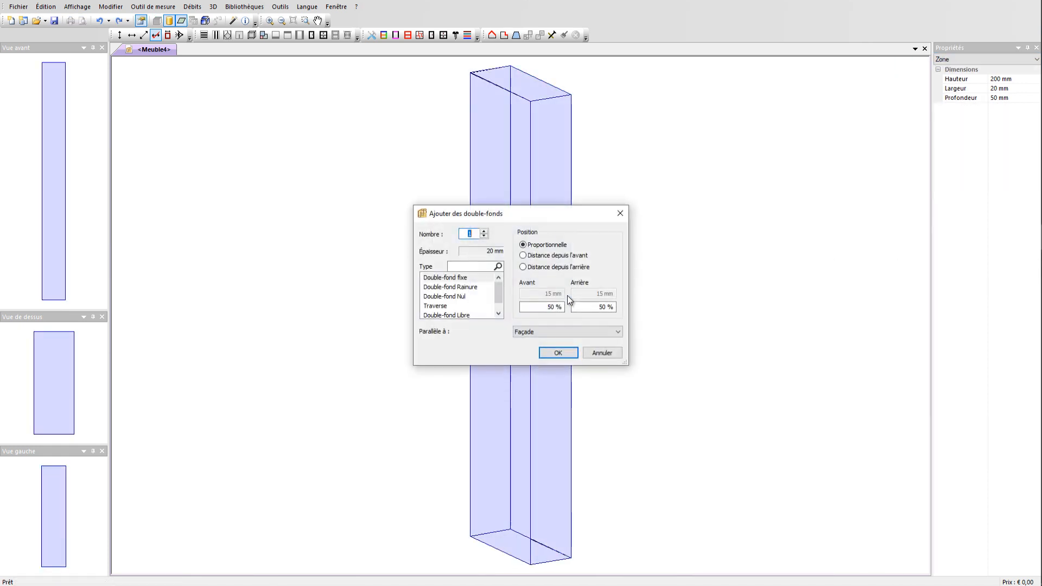
left_click(523, 268)
type("0")
key("Return")
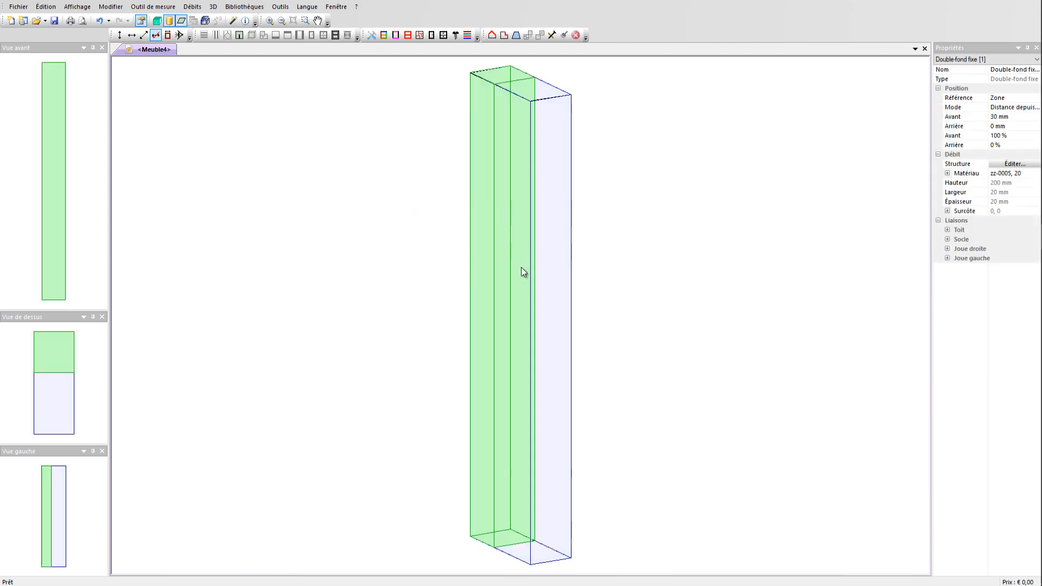
Add a second Double-fond fixe in the remaining front zone, 0 mm from that zone's rear
left_click(541, 273)
right_click(541, 273)
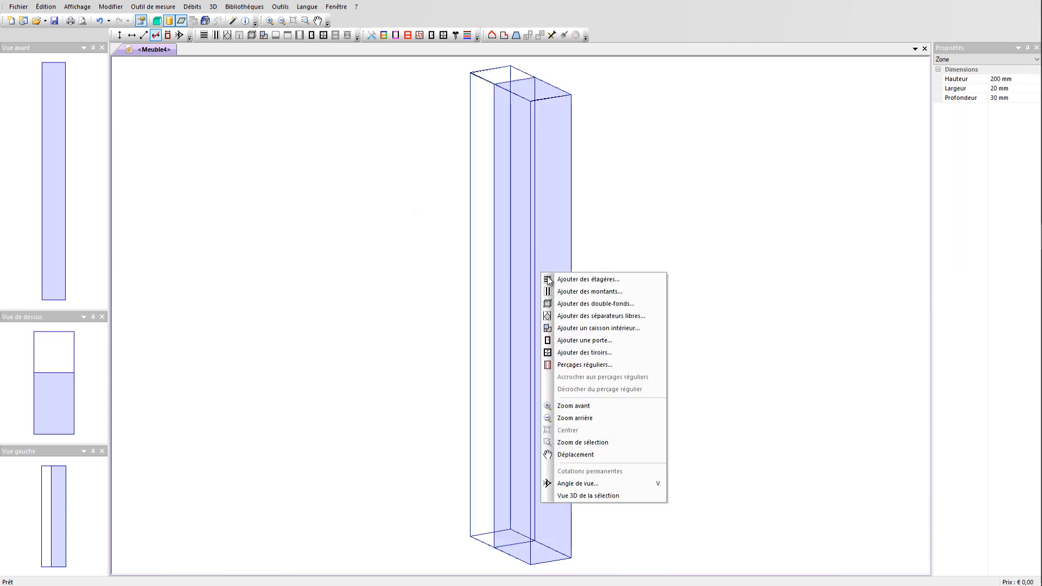
left_click(575, 304)
left_click(522, 268)
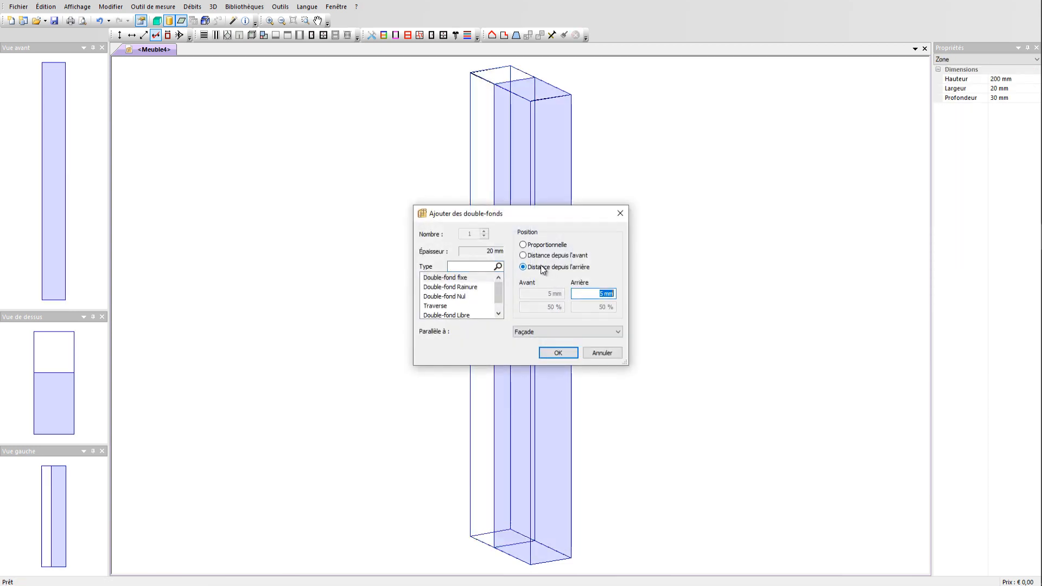
type("0")
key("Return")
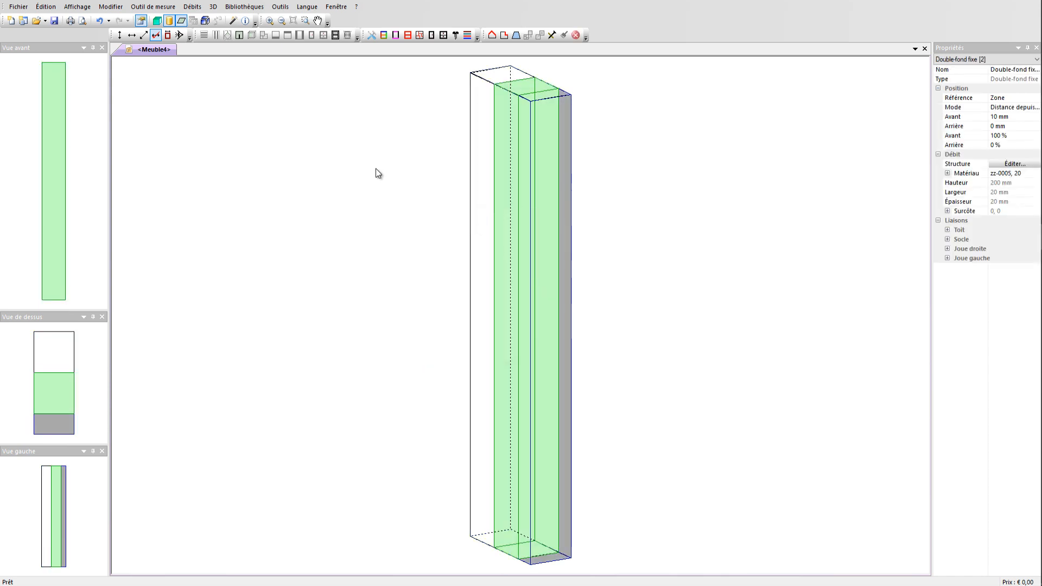
Generate the 3D view and place it beside the drawing in a vertical tab group
left_click(157, 22)
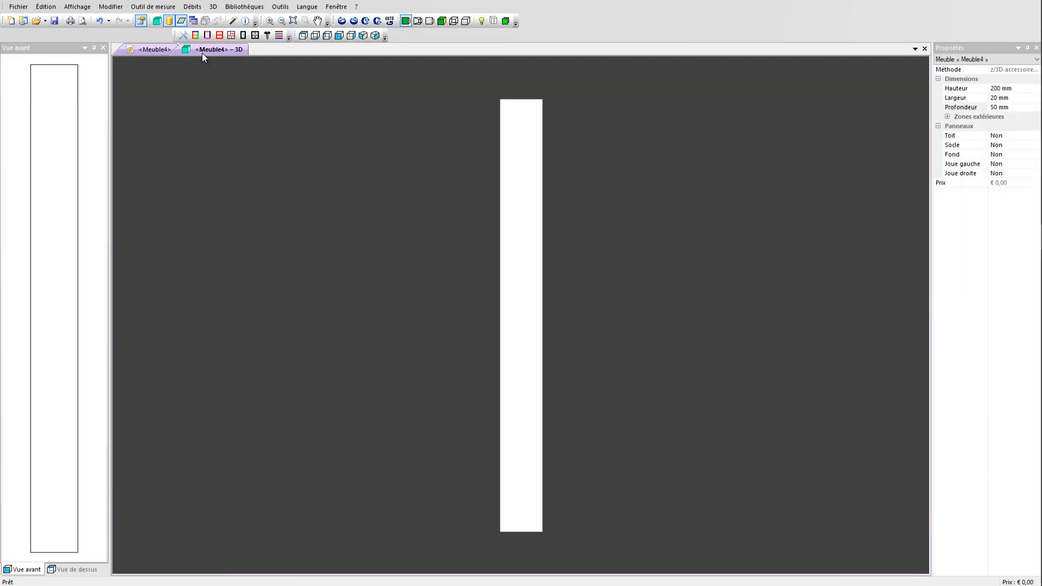
right_click(203, 53)
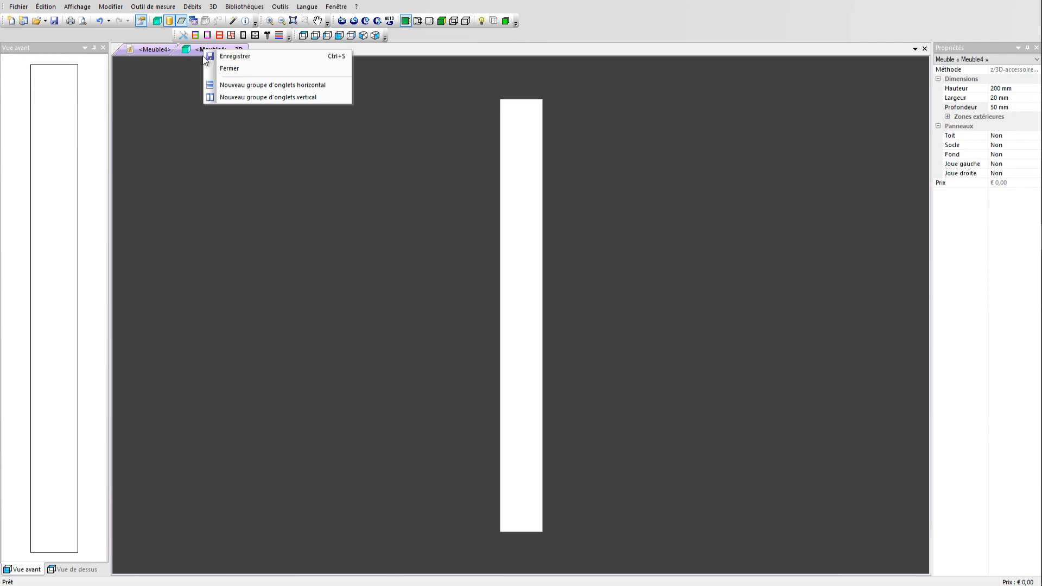
left_click(224, 97)
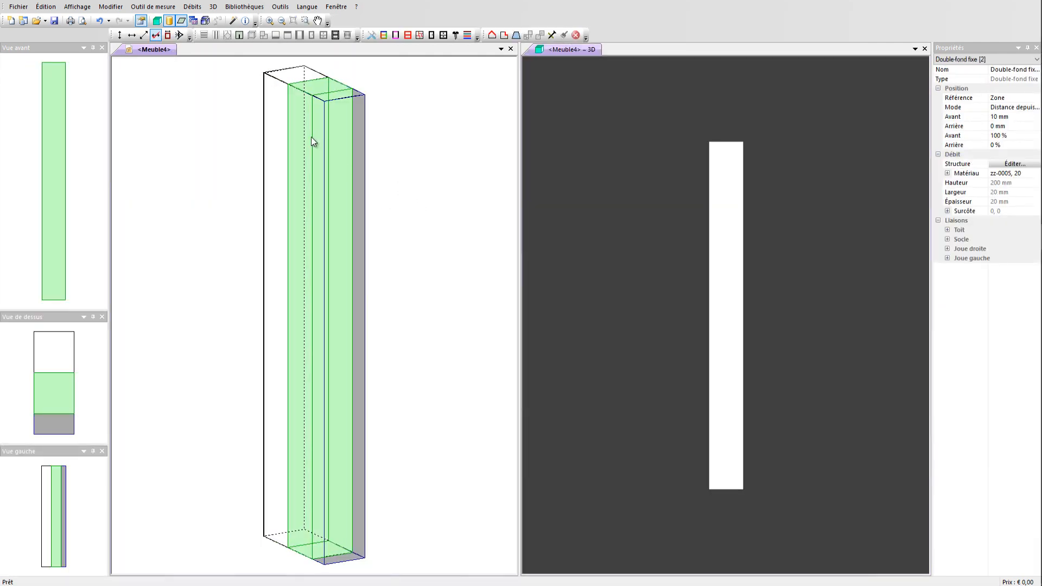
Change the front Double-fond fixe's material to zz-0006, 10
left_click(983, 173)
left_click(994, 174)
left_click(989, 190)
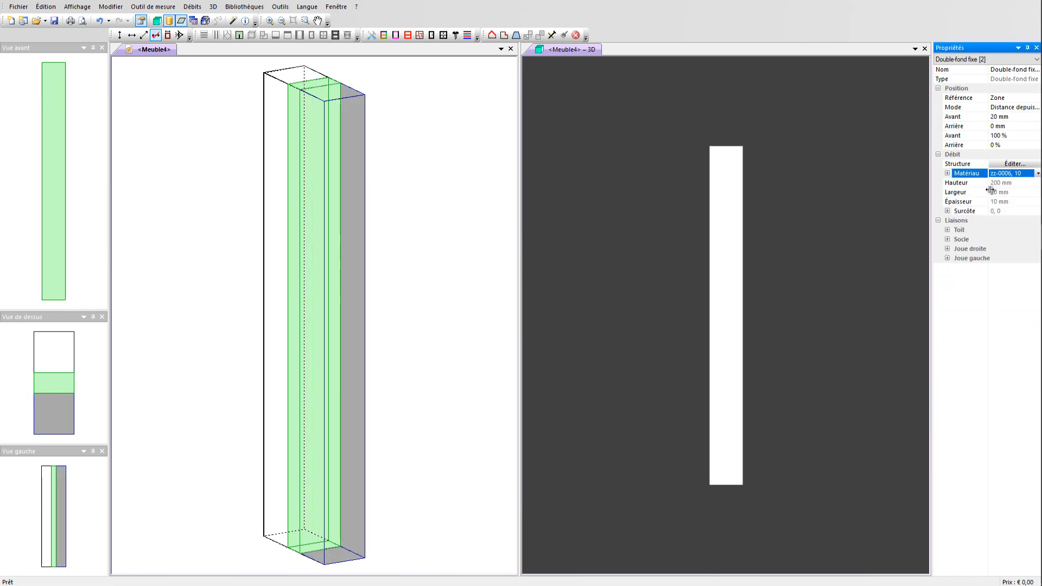
Apply a surface cut to the rear Double-fond fixe, splitting it into two panels with a 160 mm gap
left_click(278, 116)
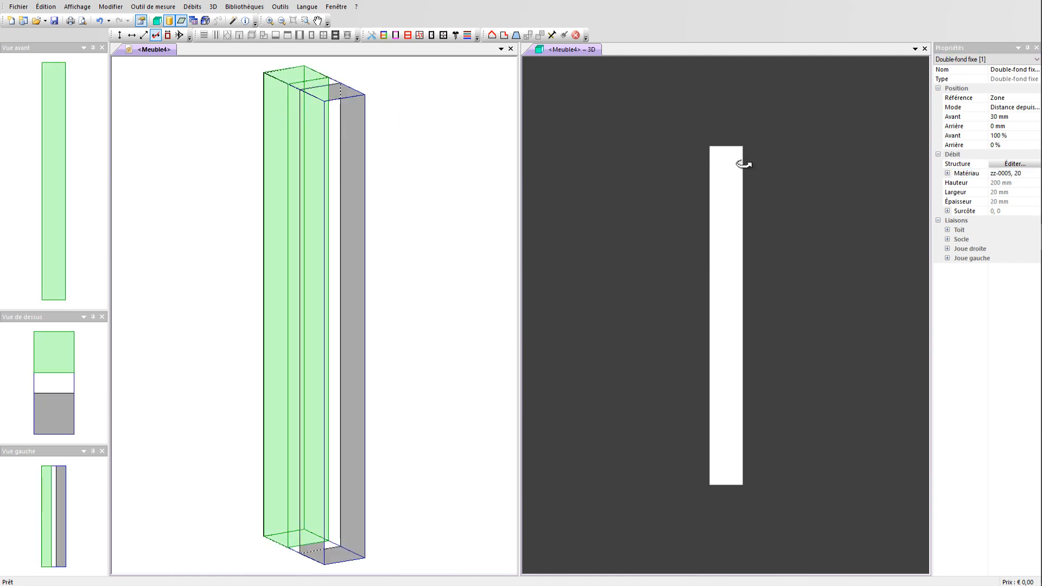
left_click(991, 166)
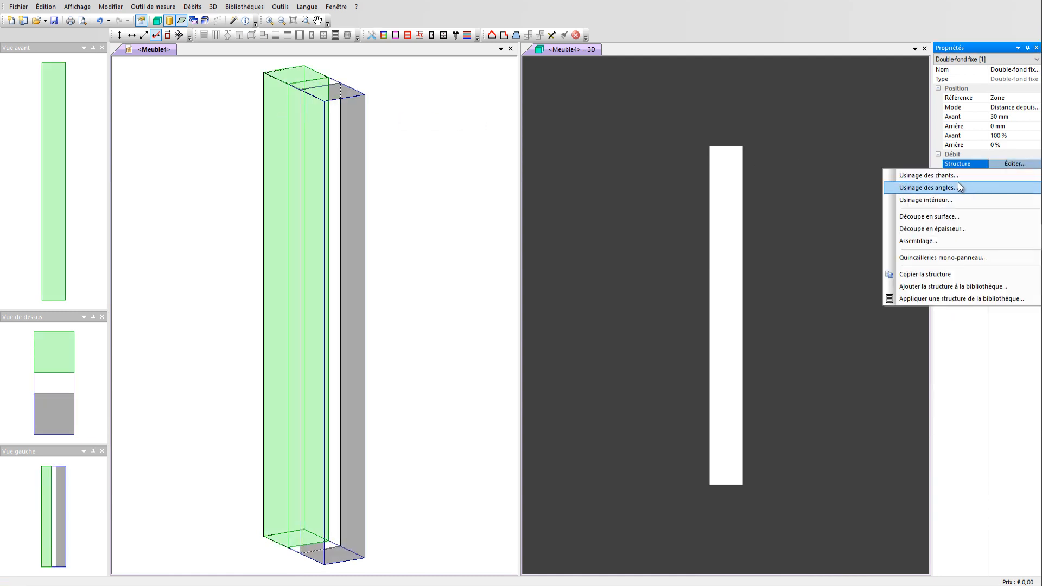
left_click(950, 216)
left_click(619, 269)
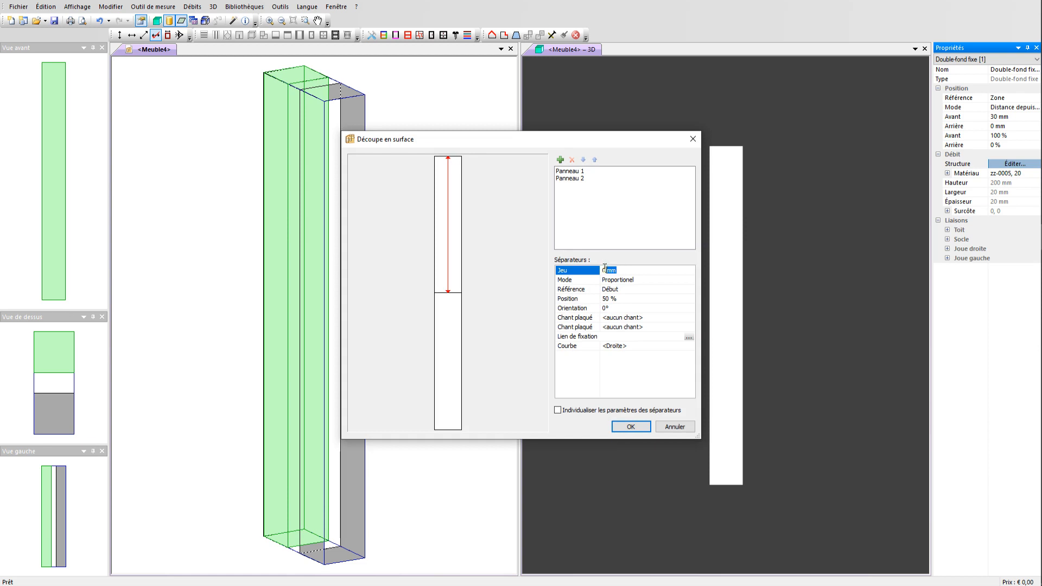
type("160")
key("Return")
left_click(630, 427)
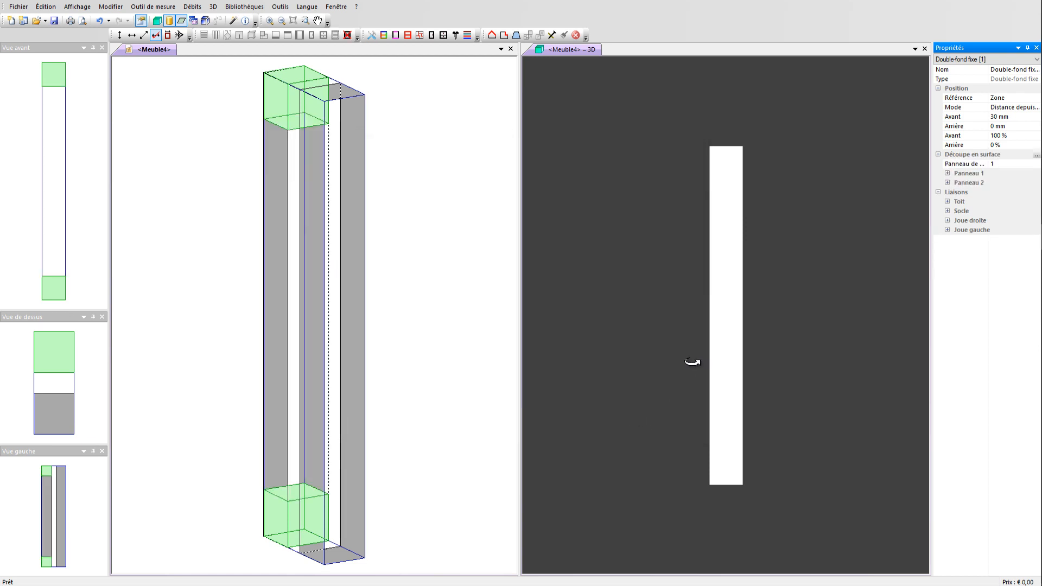
left_click_drag(749, 369, 863, 386)
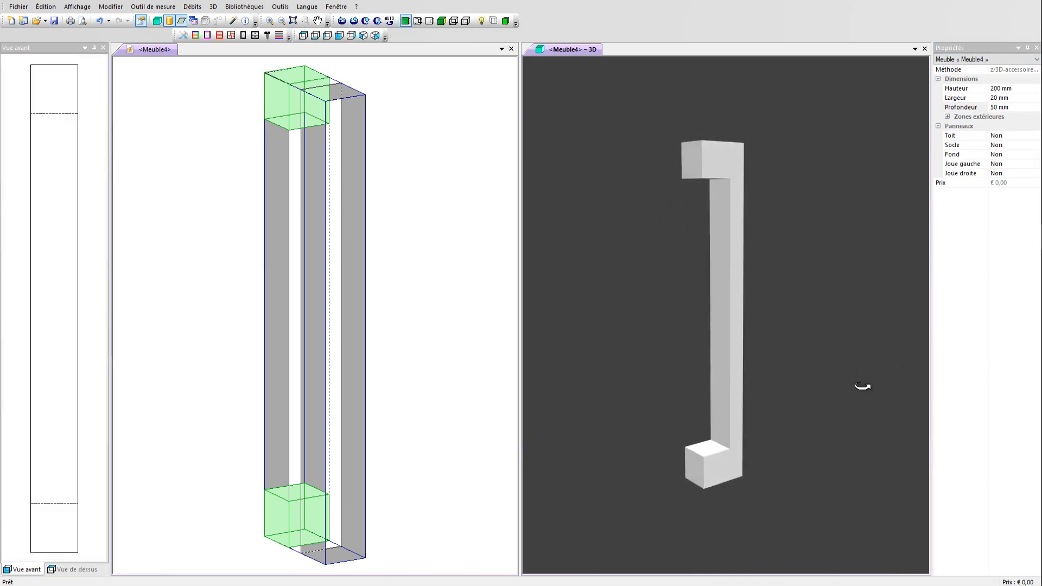
Set the overall cabinet depth to 30 mm
left_click(442, 332)
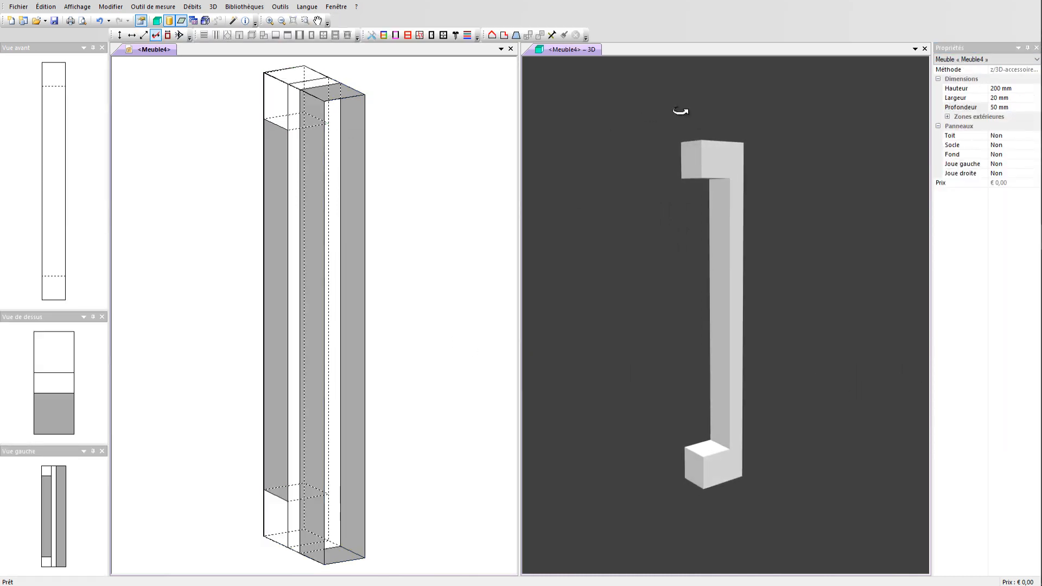
left_click(1019, 107)
left_click_drag(1019, 108, 985, 110)
type("30")
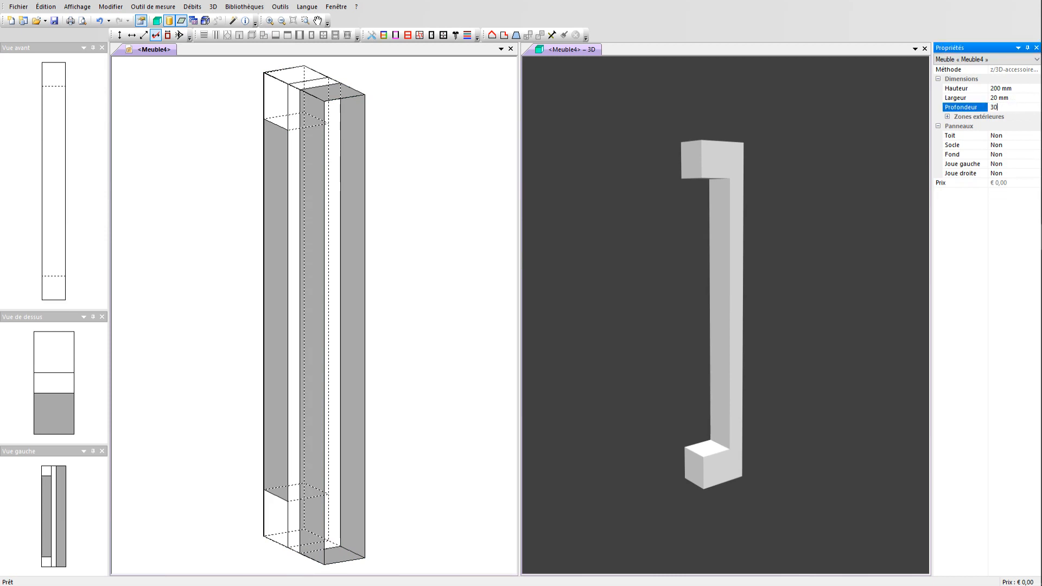
key("Return")
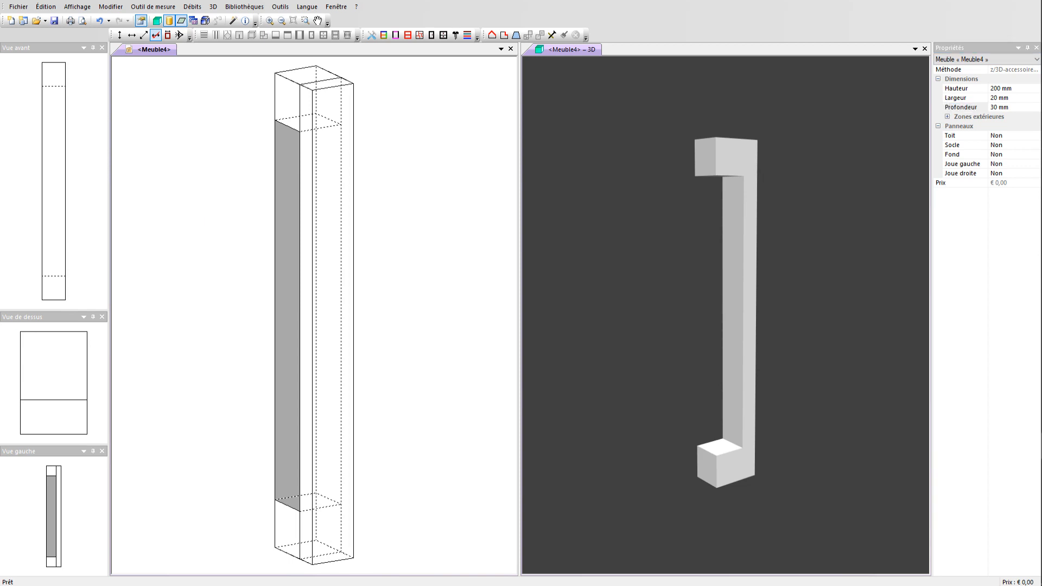
Add a circular interior machining with a 3 mm diameter to the rear Double-fond fixe
left_click(293, 97)
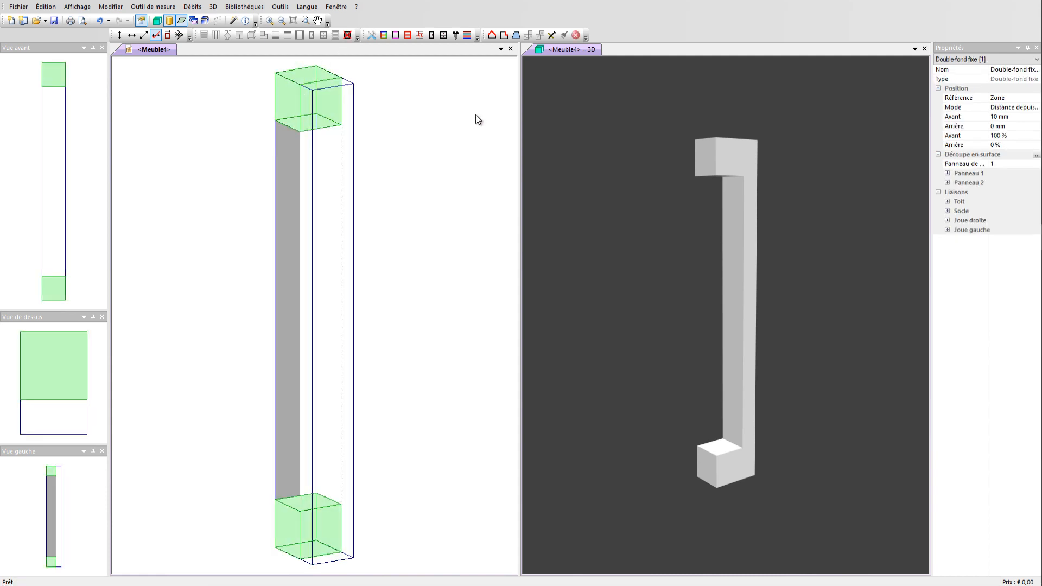
left_click(1036, 155)
left_click(955, 206)
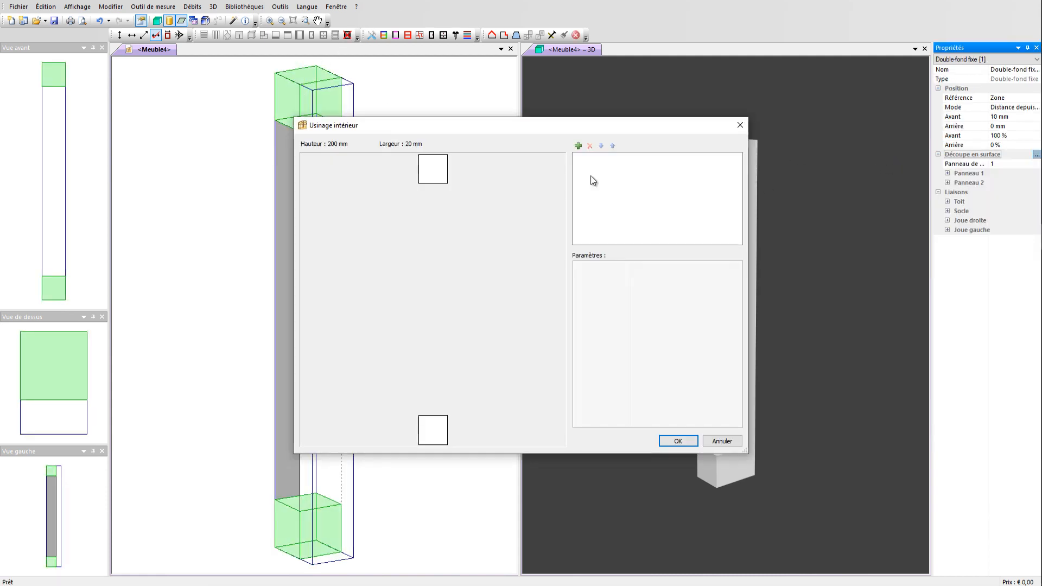
left_click(577, 146)
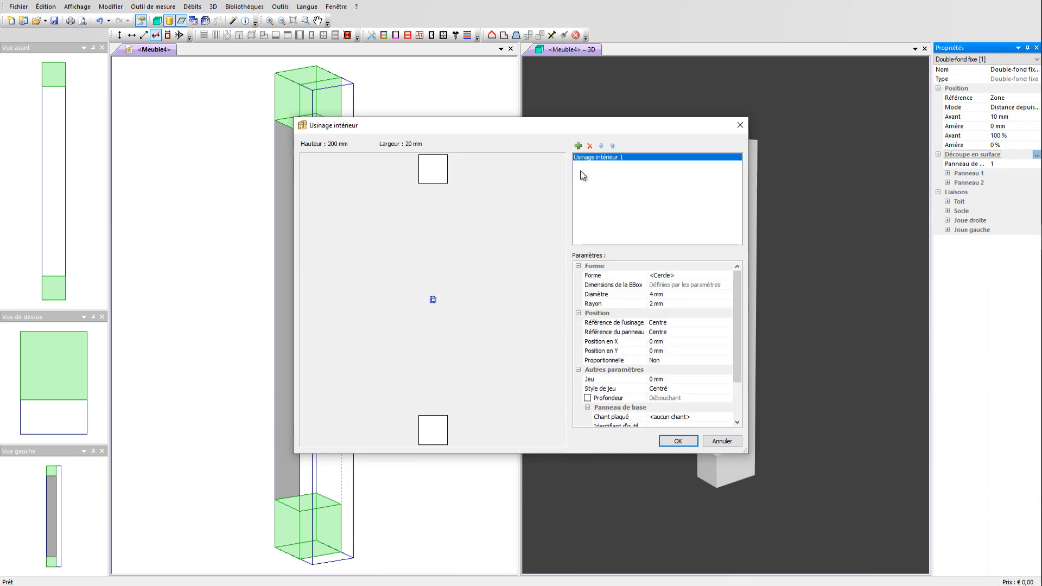
left_click(655, 295)
left_click_drag(664, 295, 638, 296)
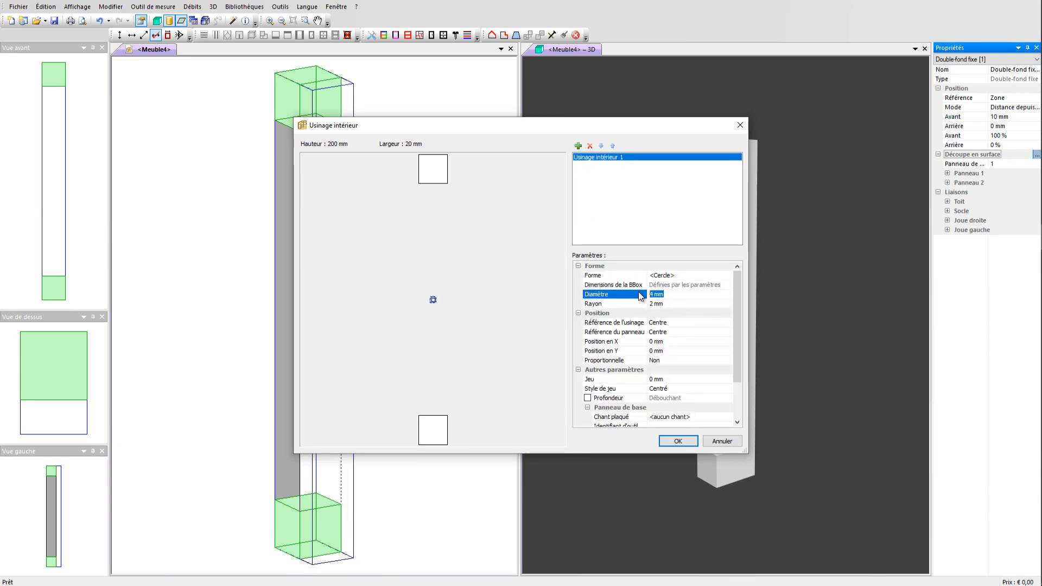
type("3")
key("Return")
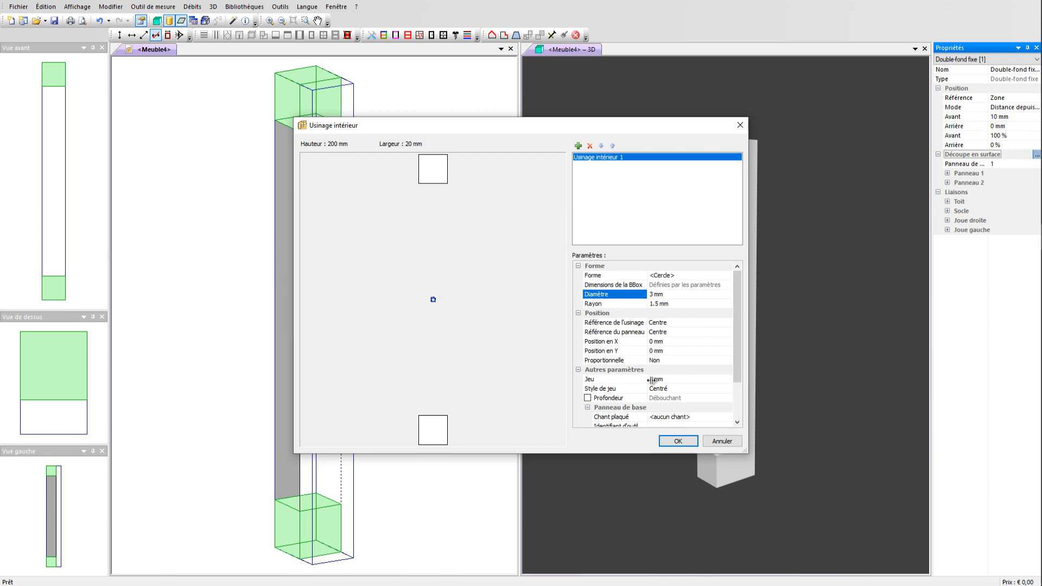
Limit the first hole's depth to 10 mm and machine it from the Arrière face
left_click(588, 398)
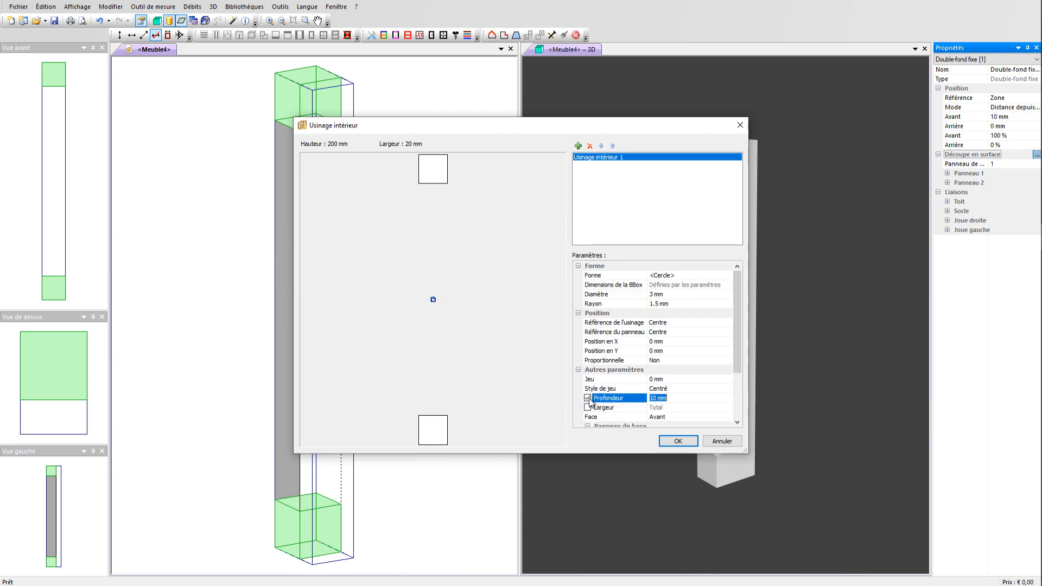
left_click(668, 418)
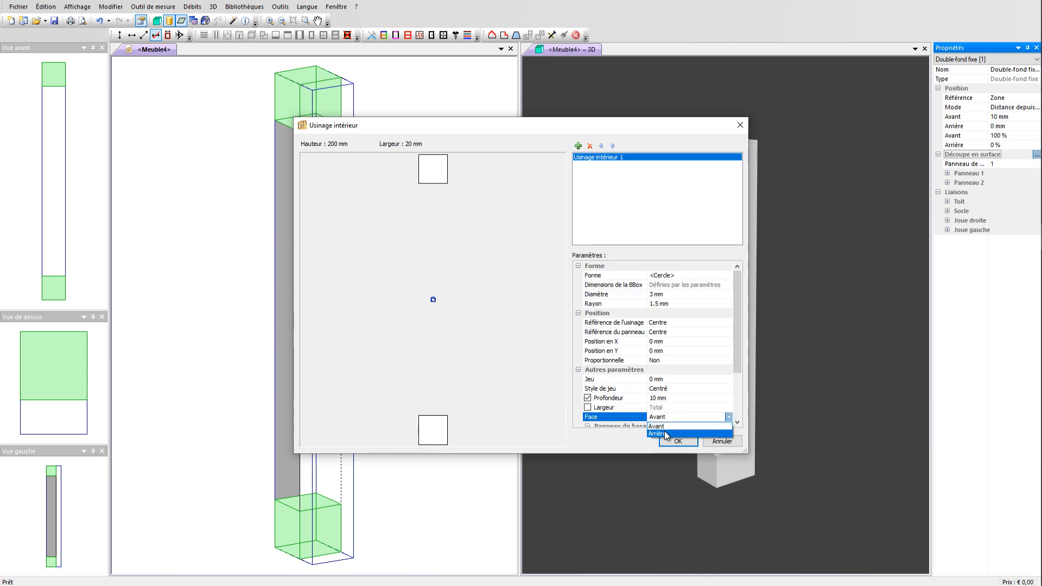
left_click(664, 430)
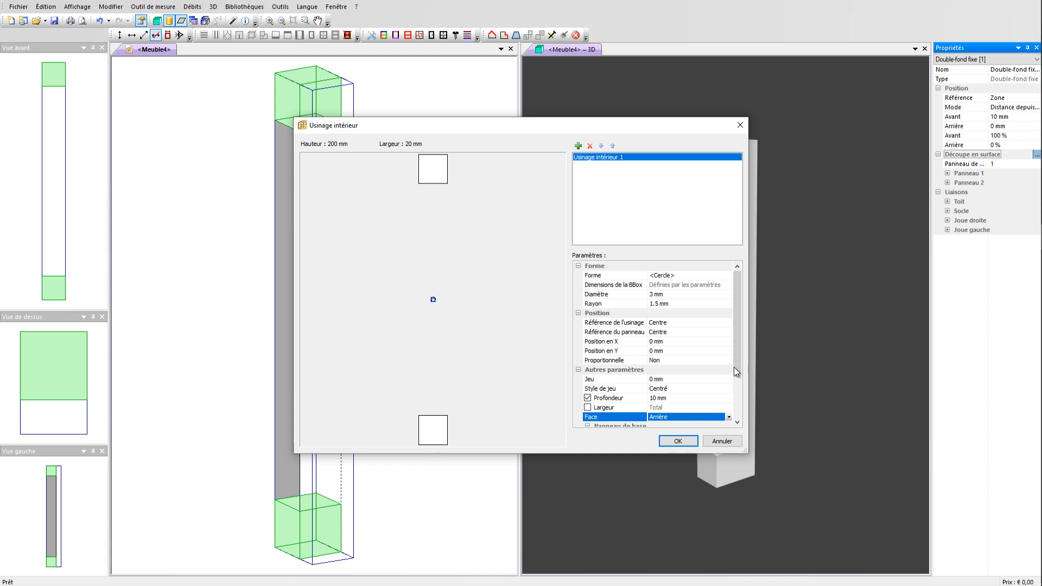
Position the first hole relative to the panel's Centre haut with a Y position of -10 mm
left_click(694, 332)
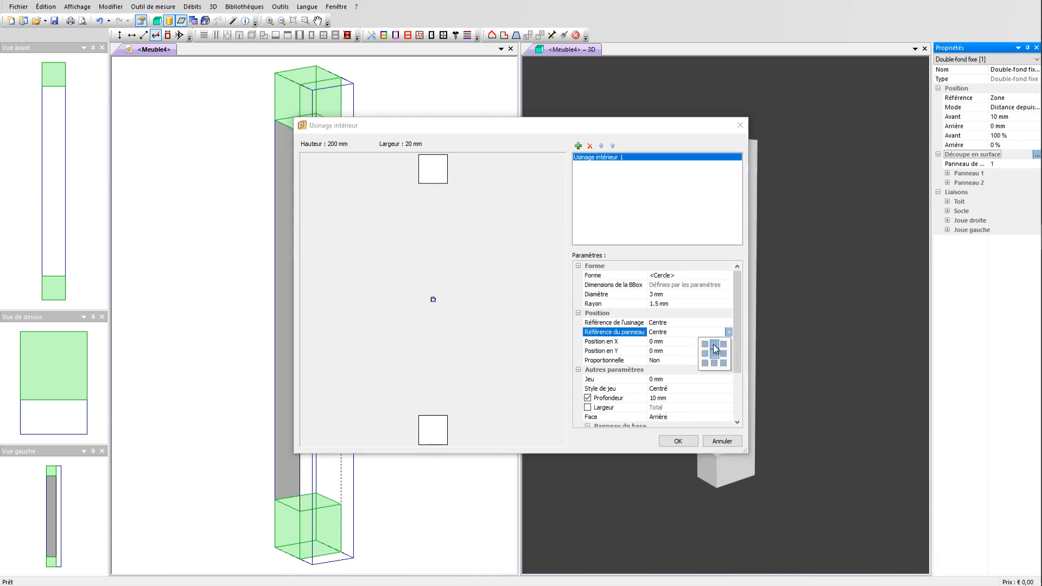
left_click(714, 345)
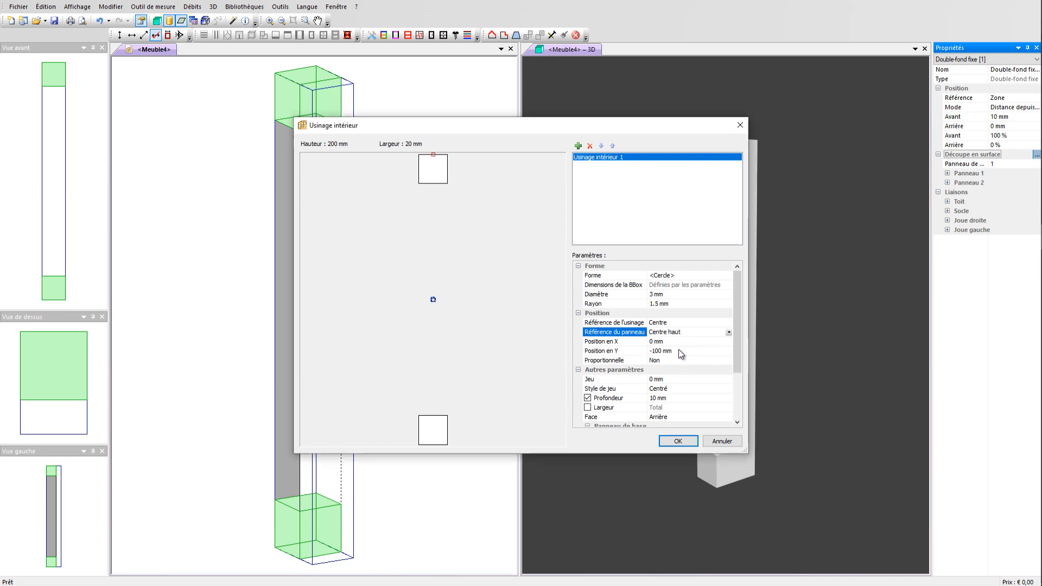
left_click(679, 351)
key("BackSpace")
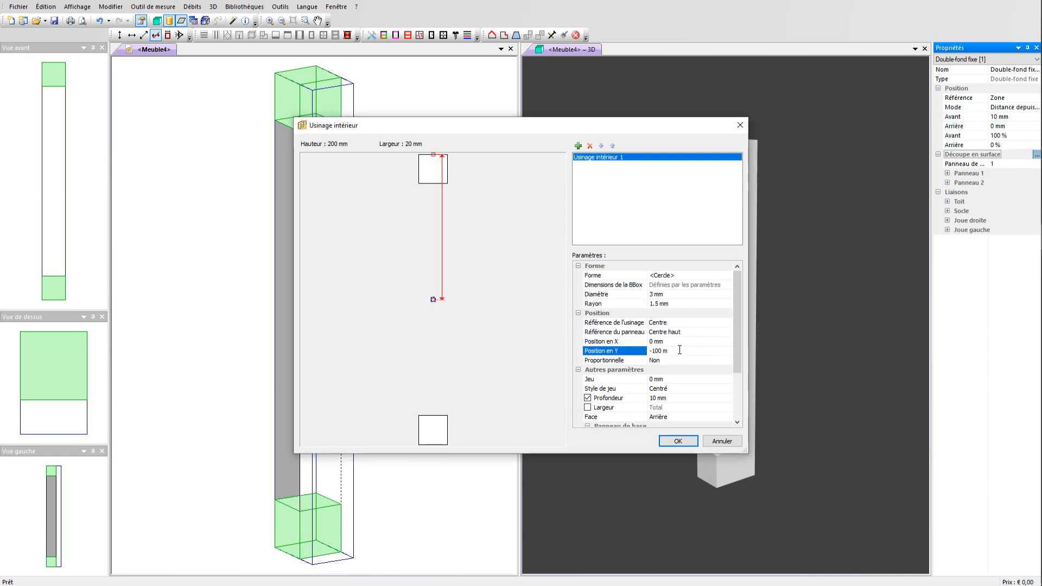
key("BackSpace")
key("BackSpace")
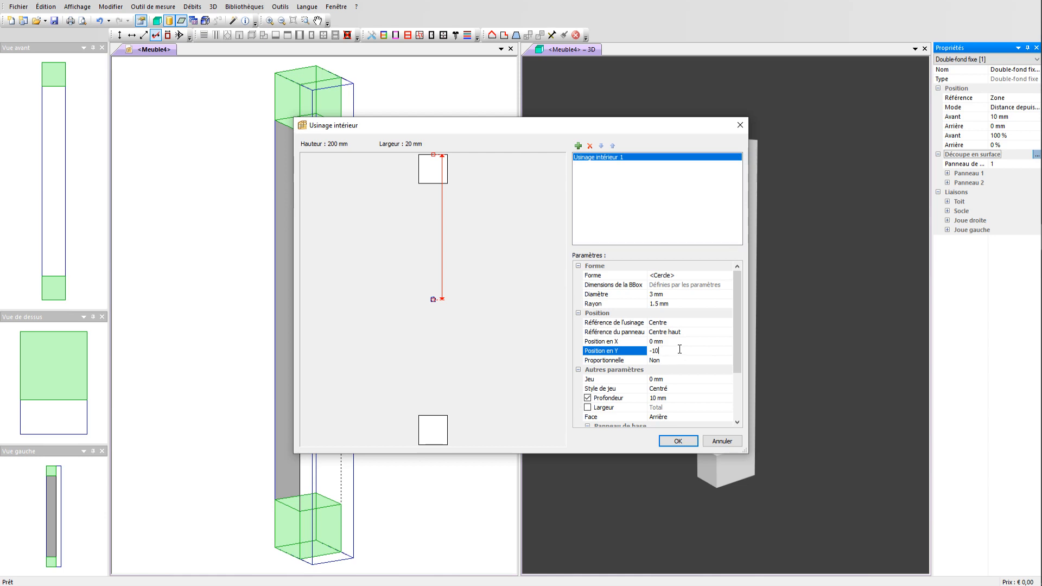
left_click(684, 343)
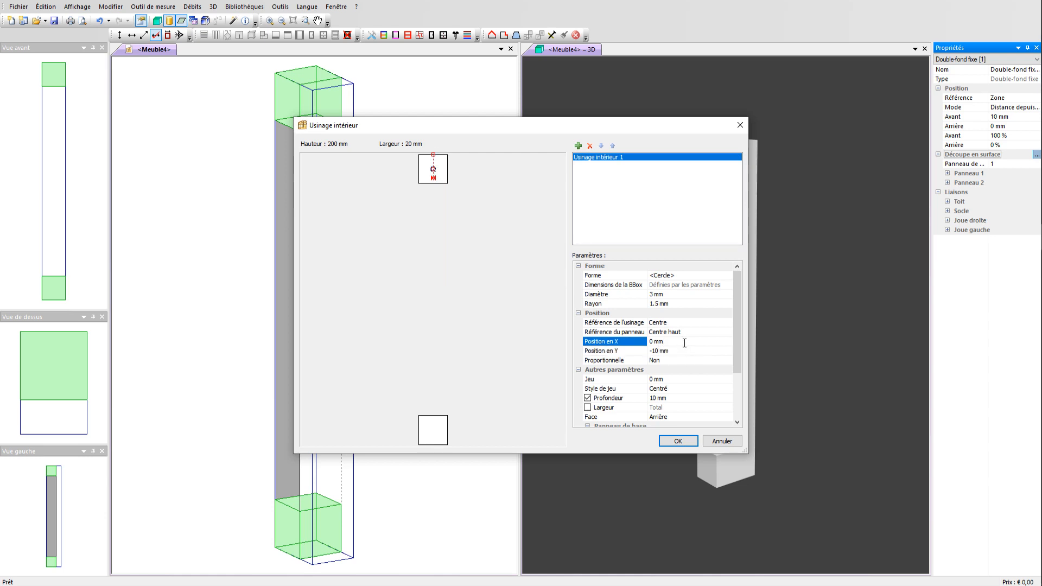
Add a second circular machining referenced to the panel's Centre bas with a Y position of 10 mm
left_click(577, 147)
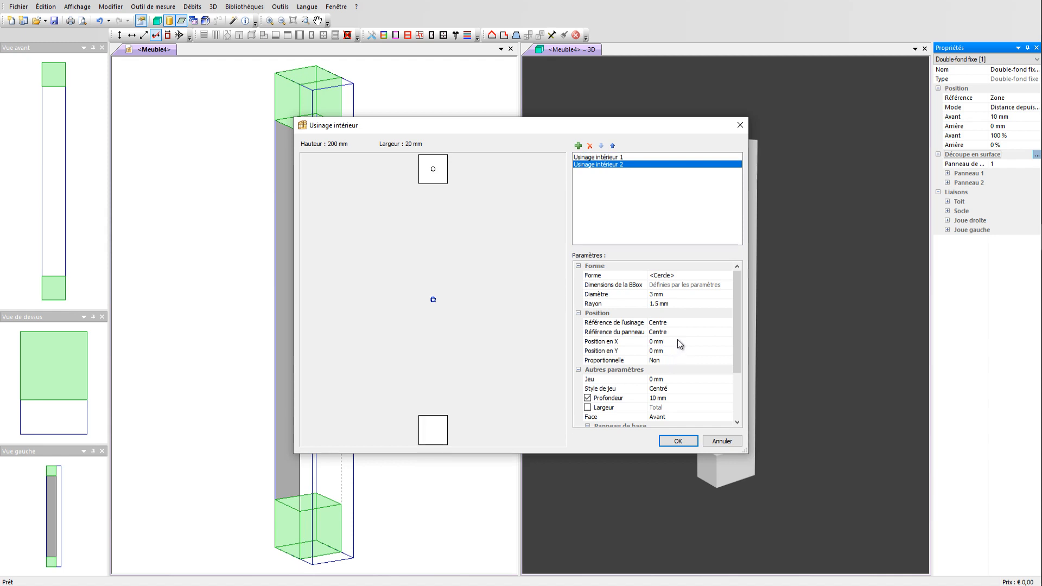
left_click(691, 334)
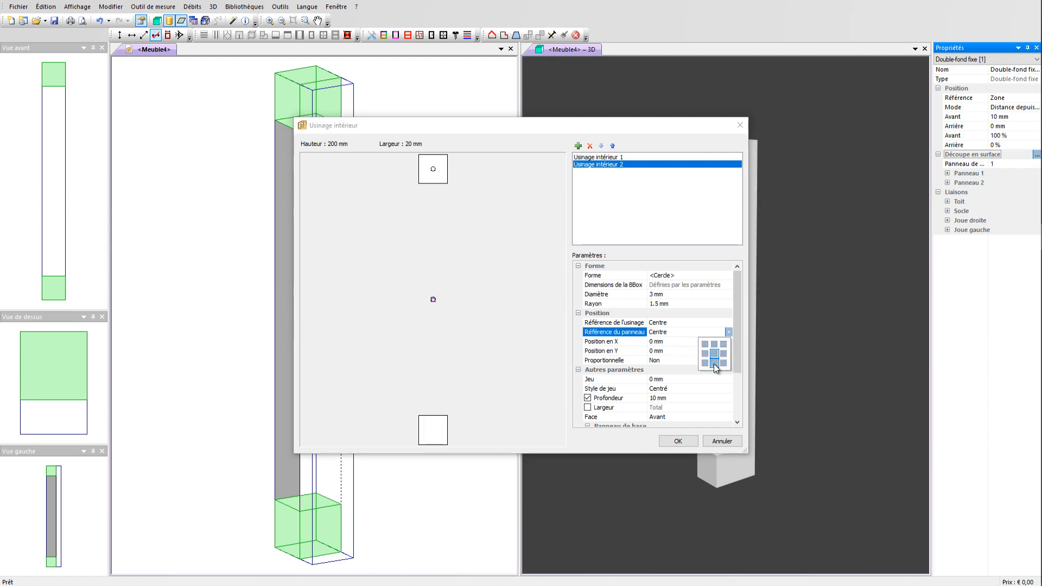
left_click(715, 363)
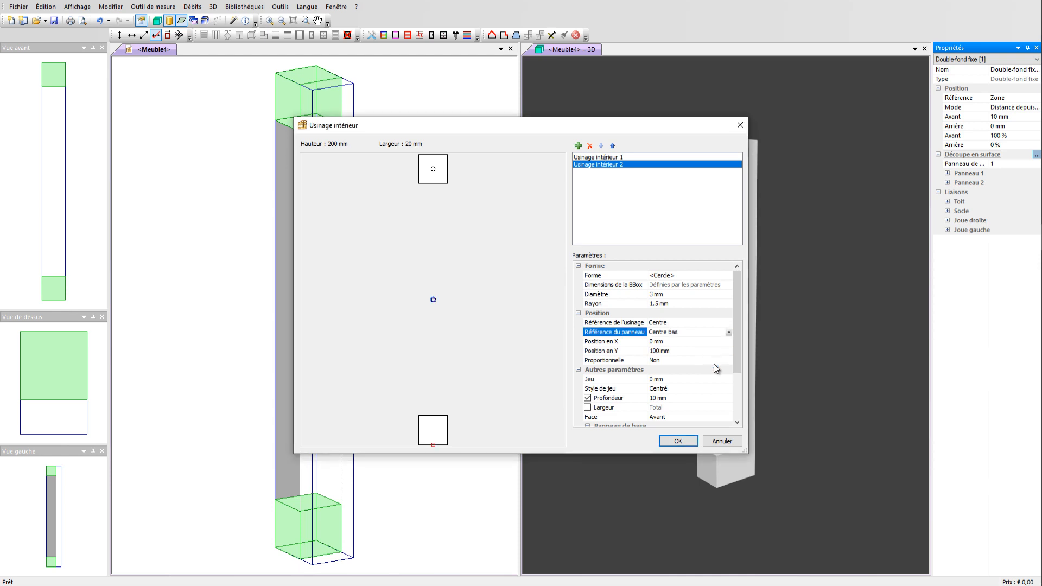
left_click(681, 350)
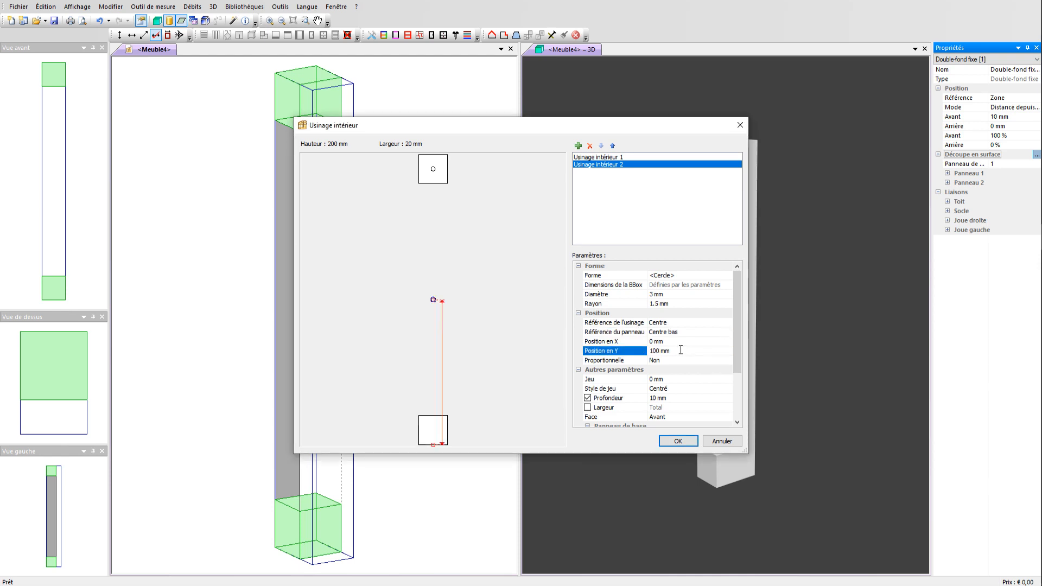
key("BackSpace")
key("BackSpace")
key("BackSpace")
key("BackSpace")
left_click(683, 341)
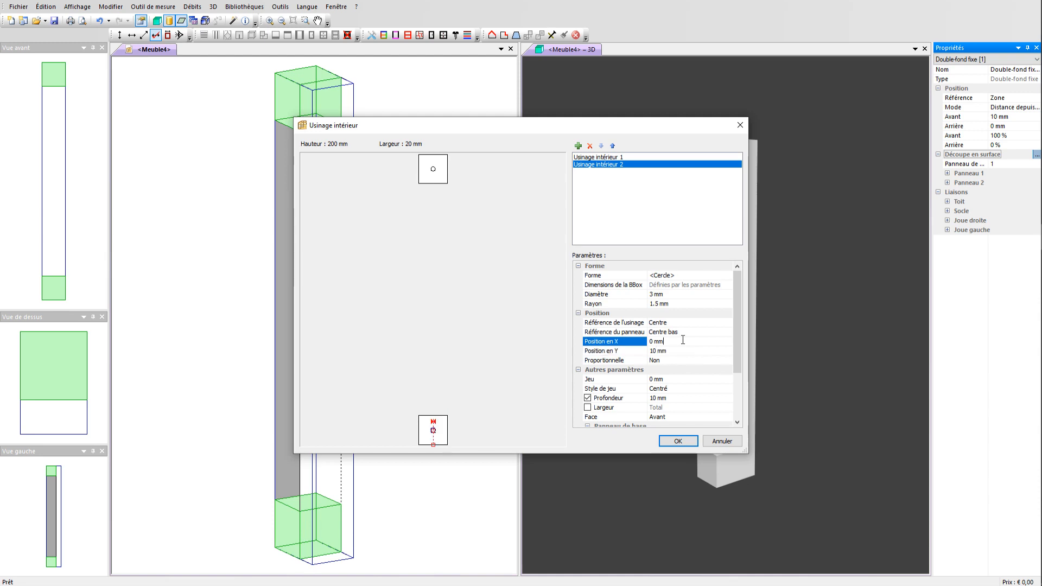
Set the second hole's machining face to Arrière and apply both interior machinings
left_click(661, 422)
left_click(660, 431)
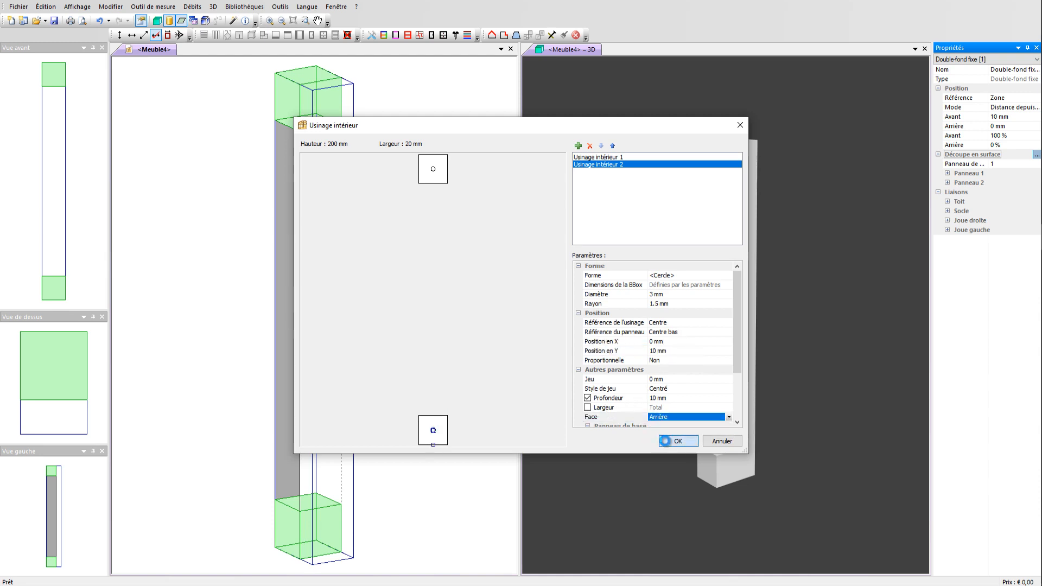
left_click(660, 441)
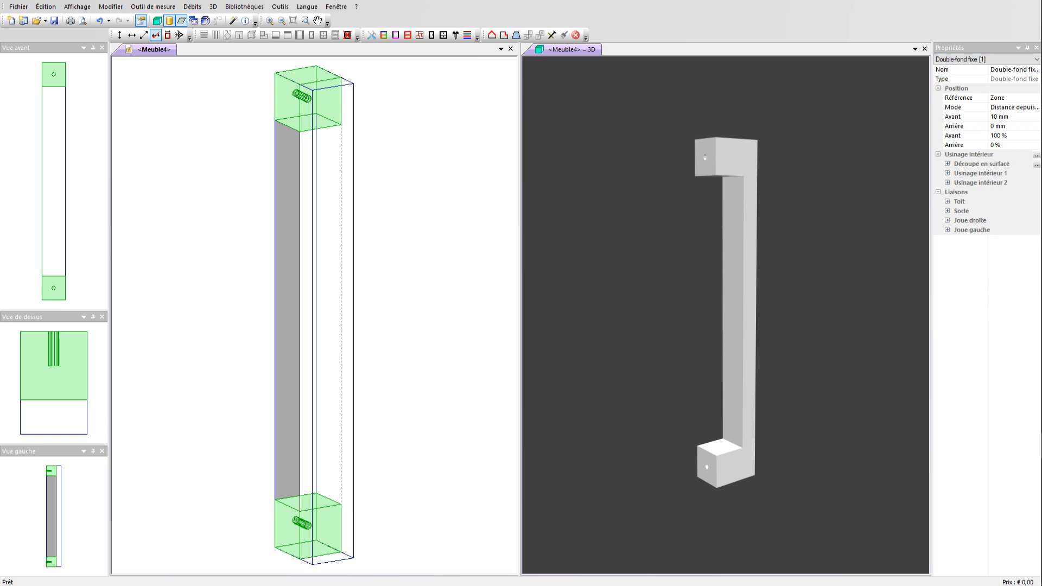
Export the handle as a 3D DXF file named Poigneé-200 in the 3d accessories folder
left_click(21, 7)
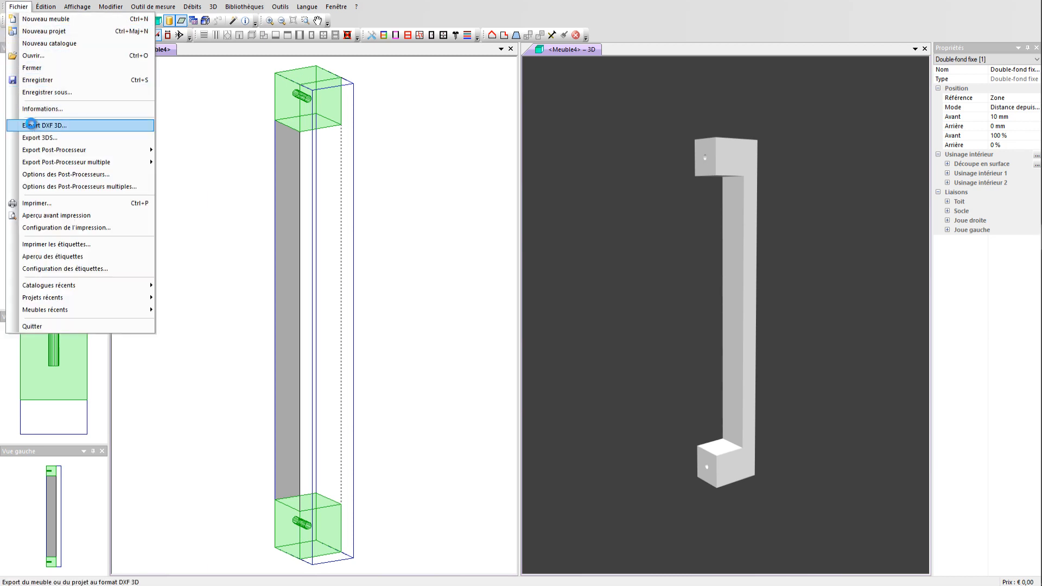
left_click(43, 125)
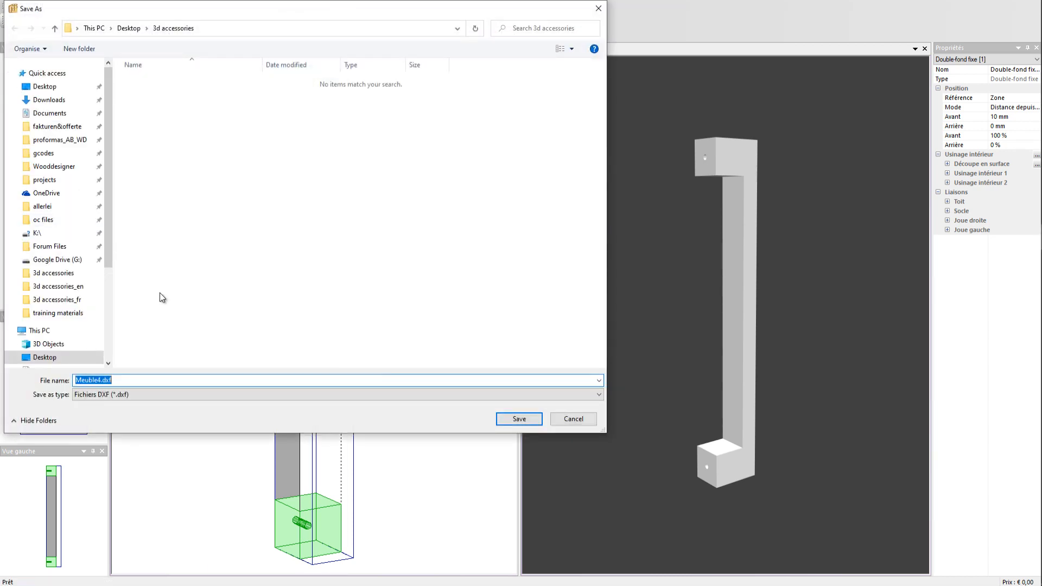
type("Poigneé-200")
left_click(510, 422)
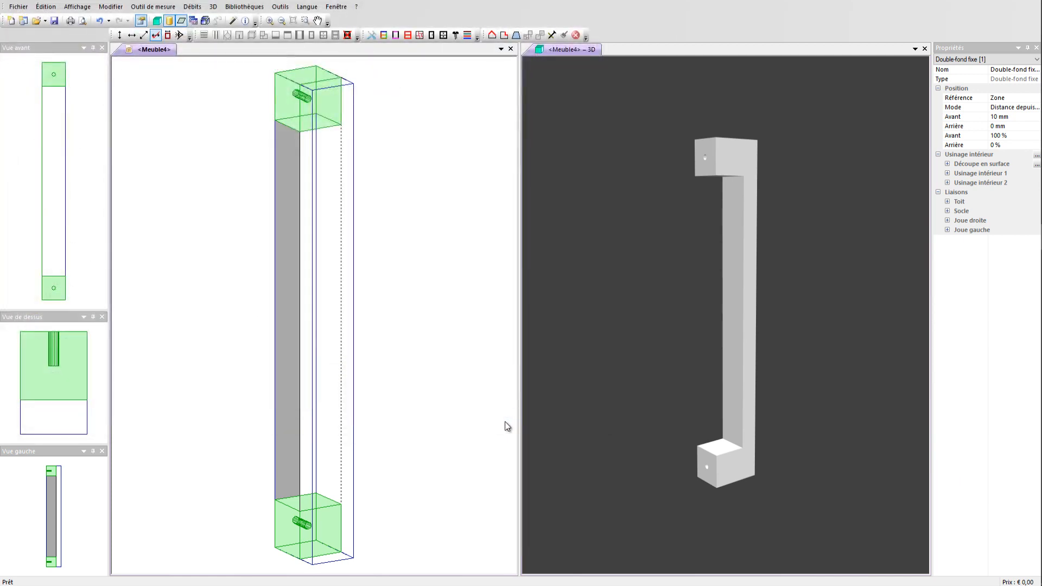
Open the 3D accessories library and preview existing entries such as 3d-mug, Blum_charnière_fixe and Blum_embase_croix
left_click(245, 6)
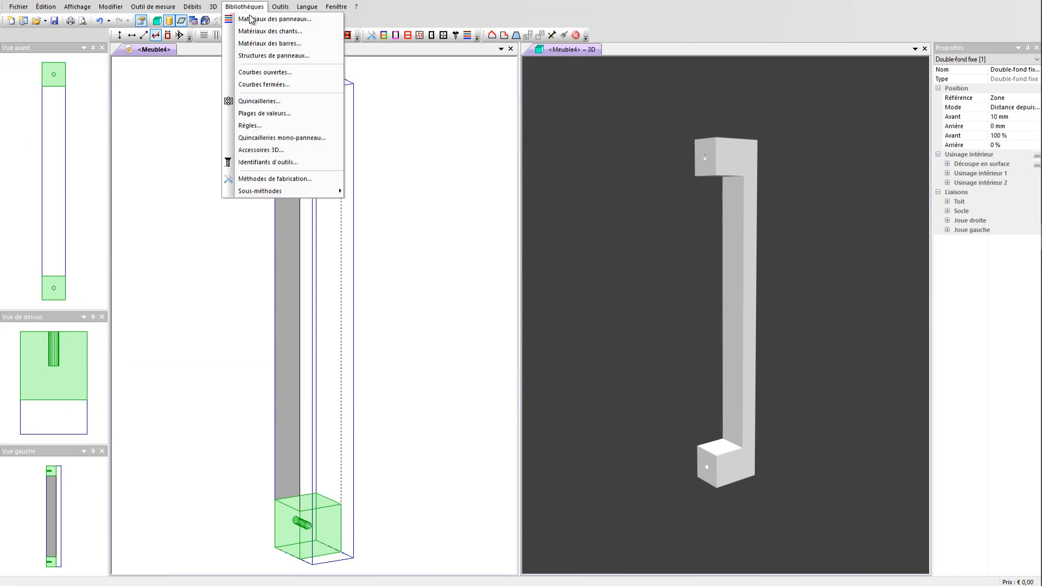
left_click(251, 150)
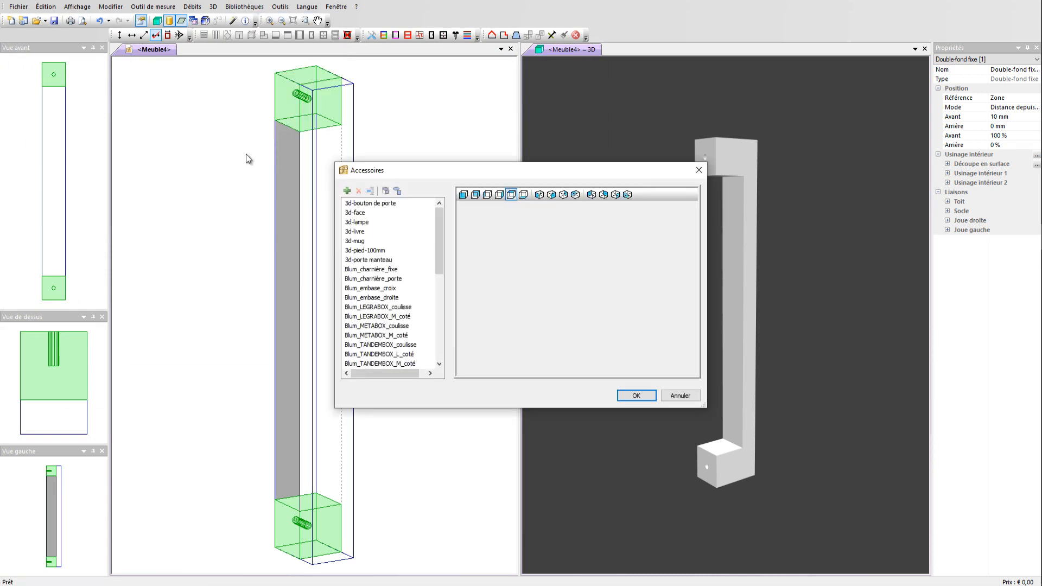
left_click(354, 231)
left_click(362, 241)
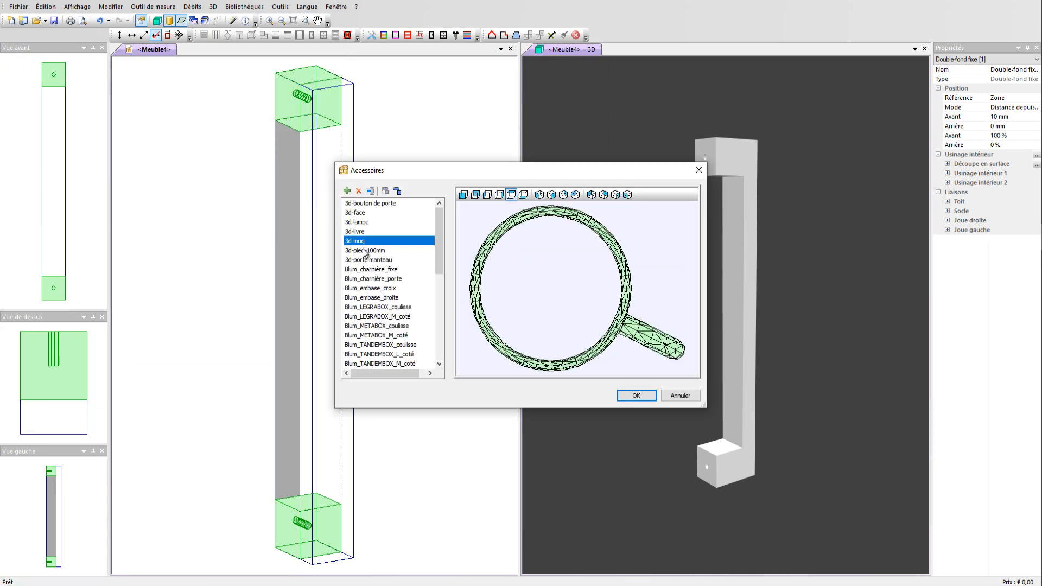
left_click(367, 261)
left_click(368, 269)
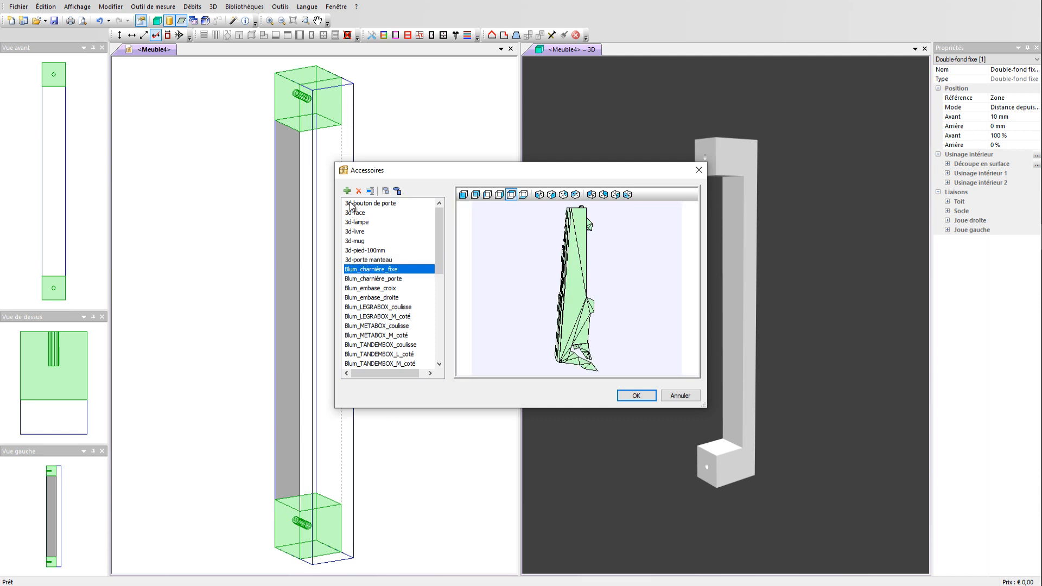
left_click(372, 279)
left_click(375, 290)
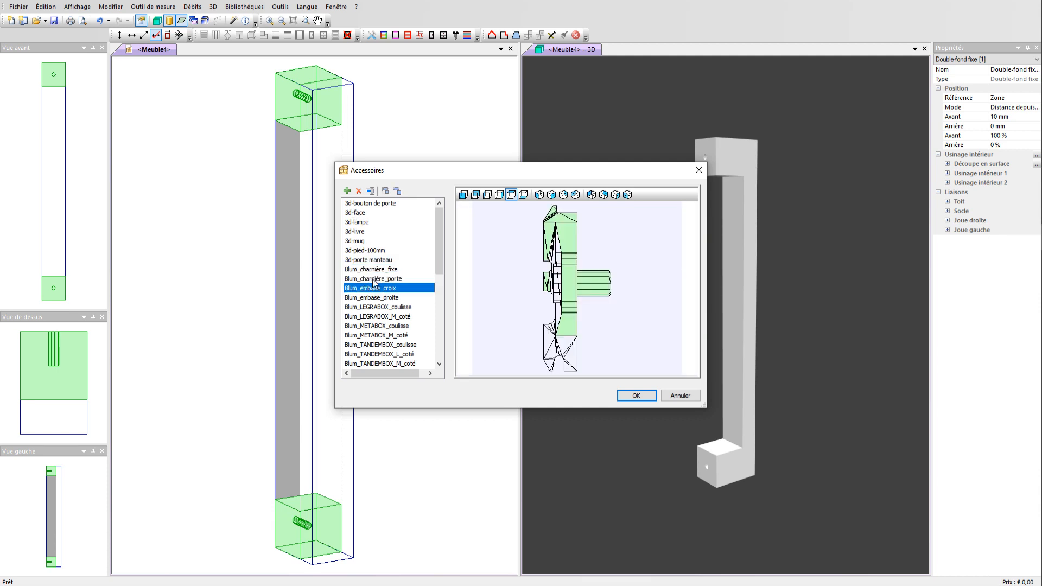
Import the Poigneé-200 DXF file into the accessories library with all its 3D faces, in millimetres
left_click(347, 191)
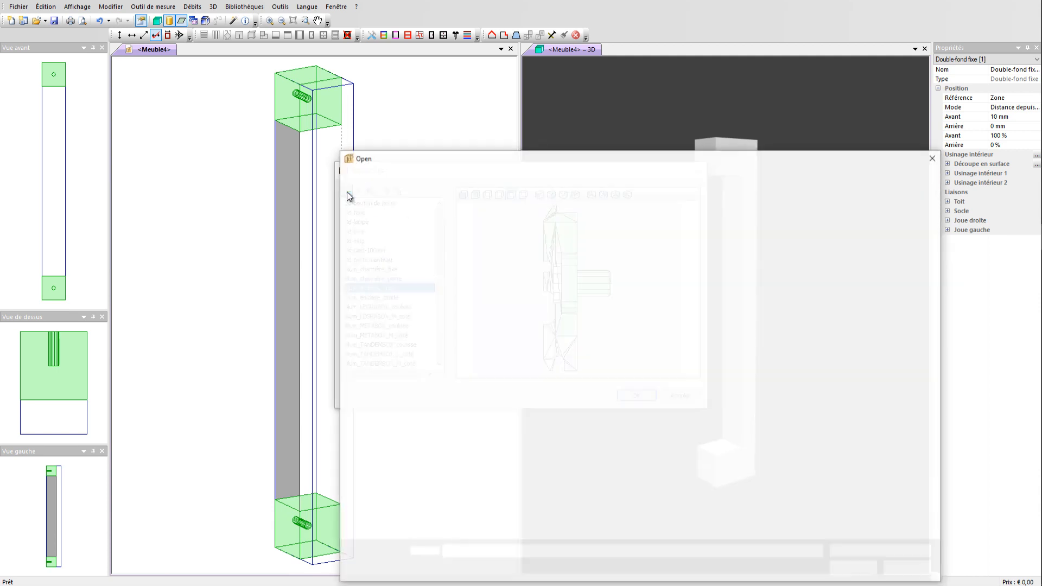
left_click(474, 233)
double_click(473, 232)
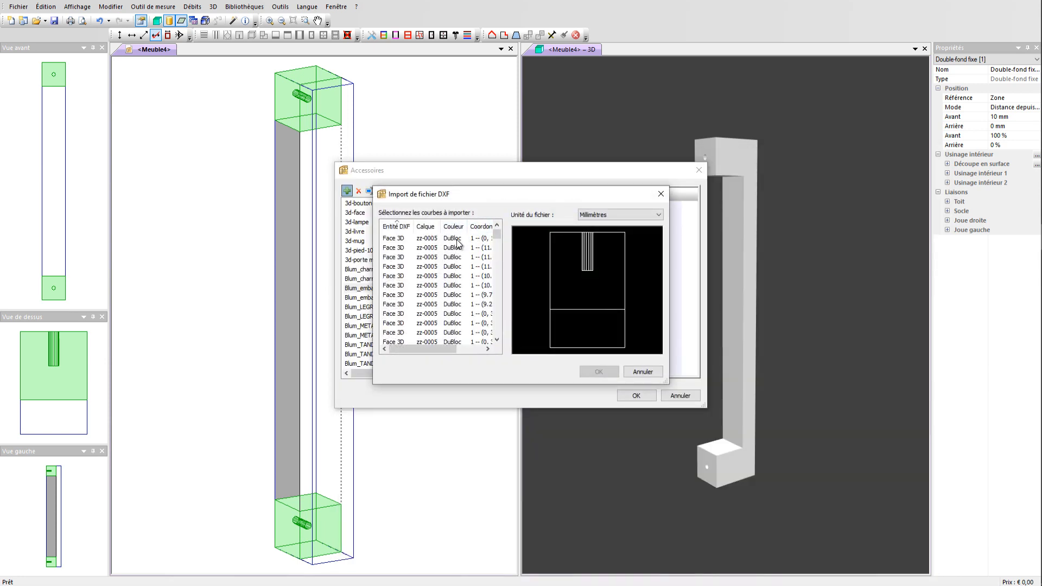
left_click(456, 238)
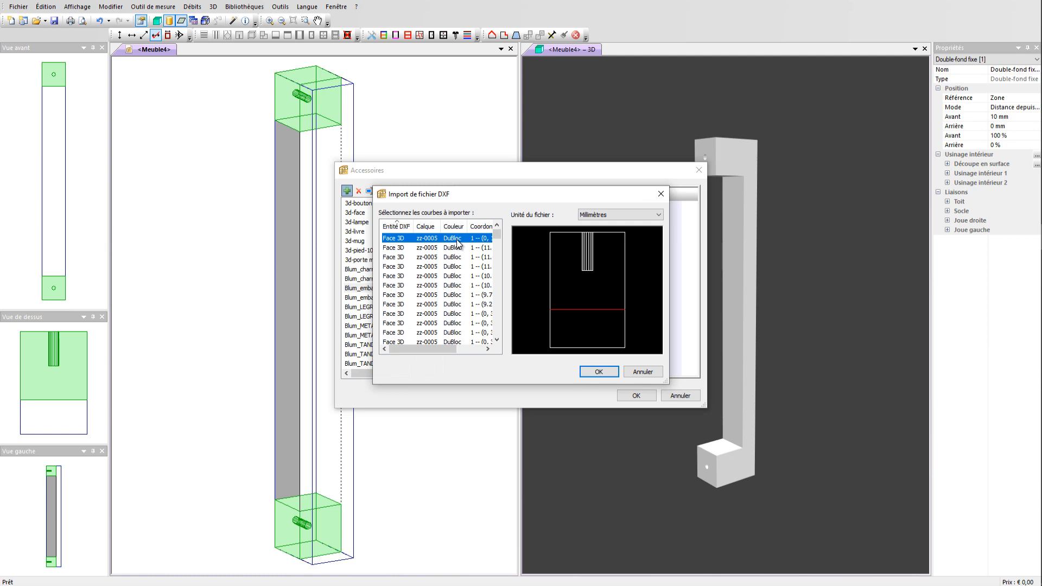
key("ctrl+a")
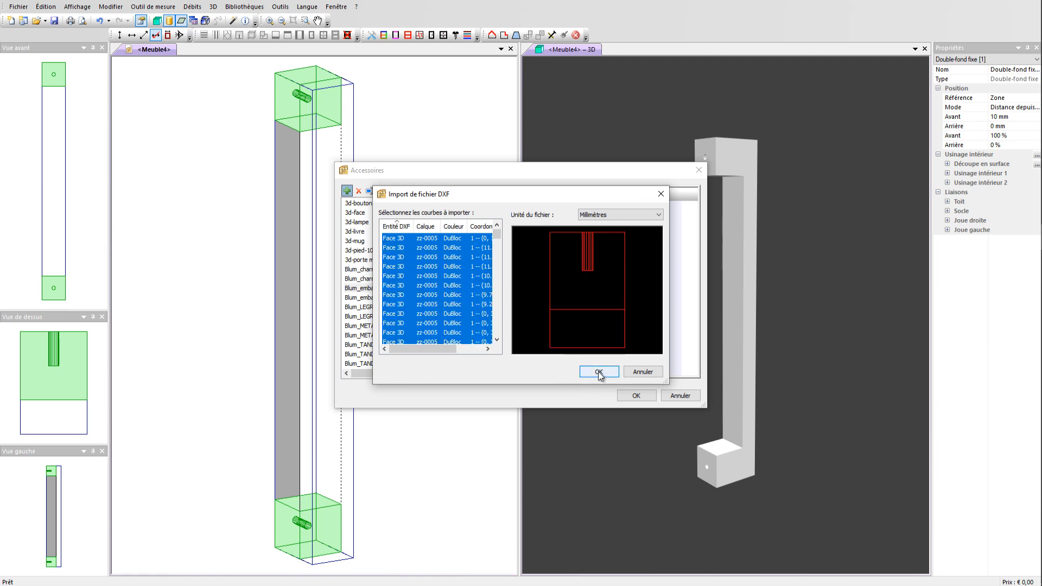
left_click(599, 373)
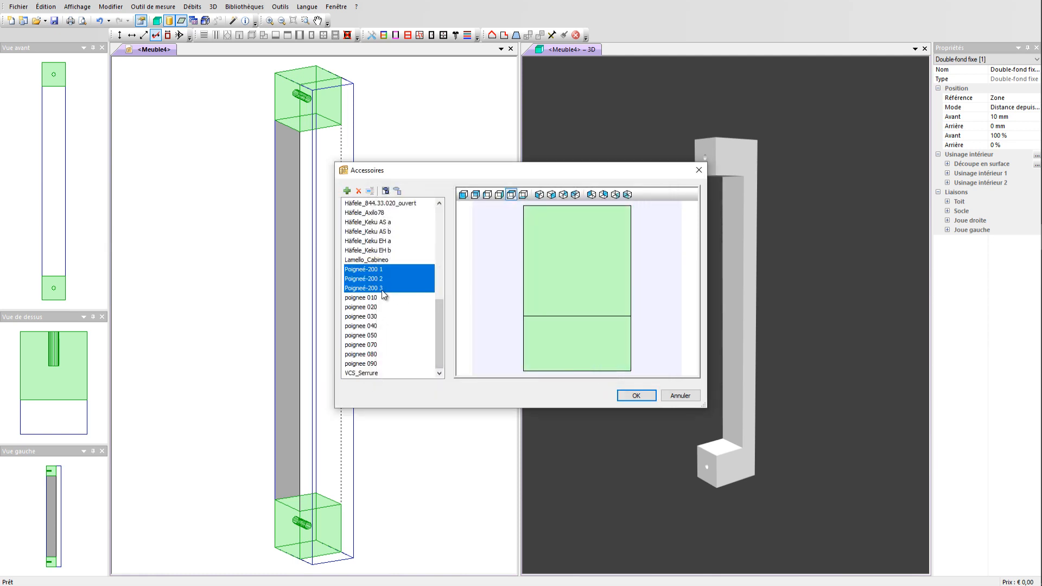
Combine the imported parts Poigneé-200 1, Poigneé-200 2 and Poigneé-200 3 into one accessory
left_click(377, 288)
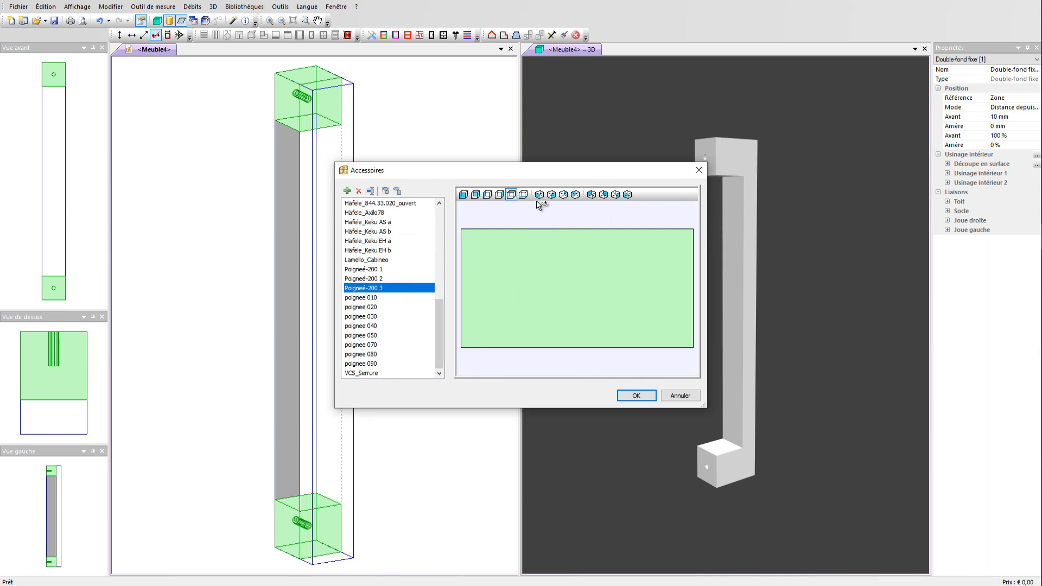
left_click(538, 197)
left_click(365, 280, "ctrl")
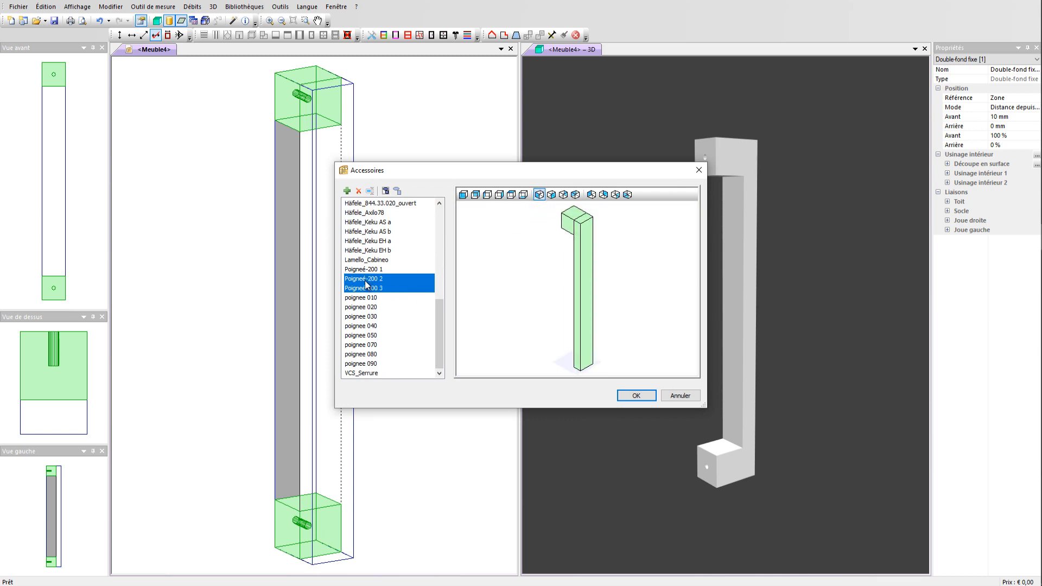
left_click(367, 269, "ctrl")
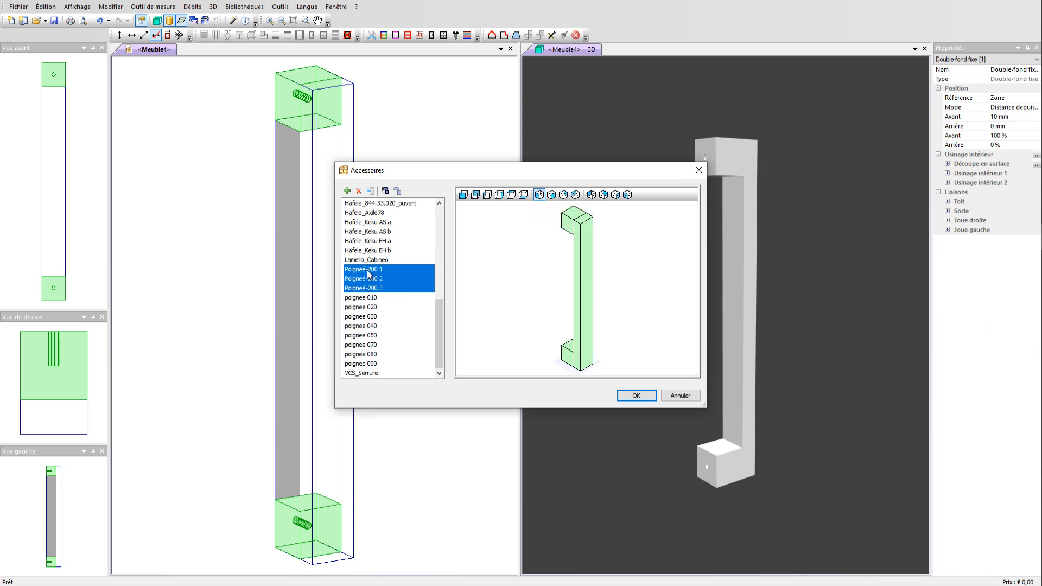
left_click(386, 191)
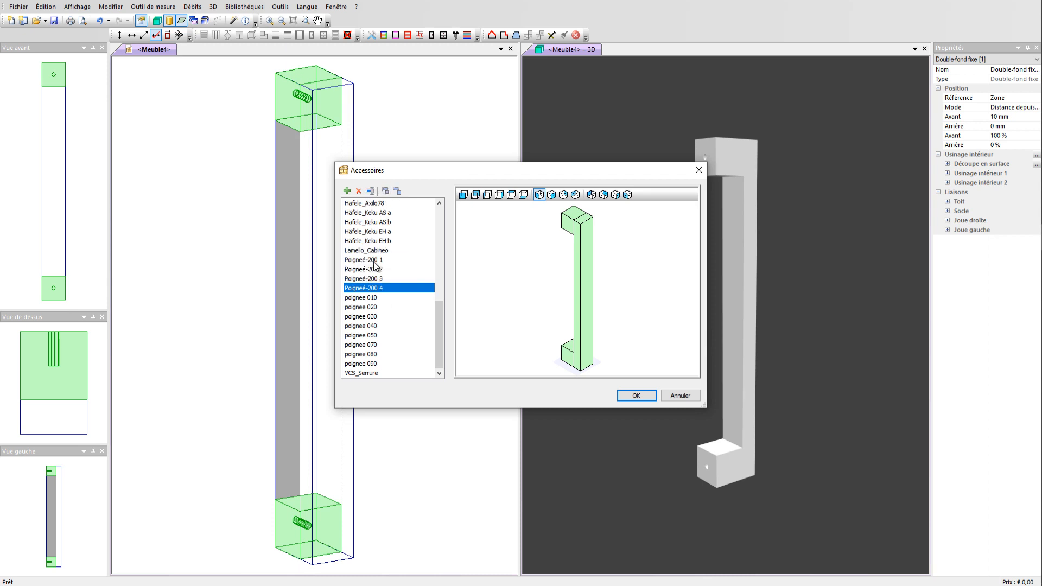
Delete the separate entries Poigneé-200 1, Poigneé-200 2 and Poigneé-200 3 from the accessories library
left_click(373, 260)
left_click(359, 191)
left_click(358, 191)
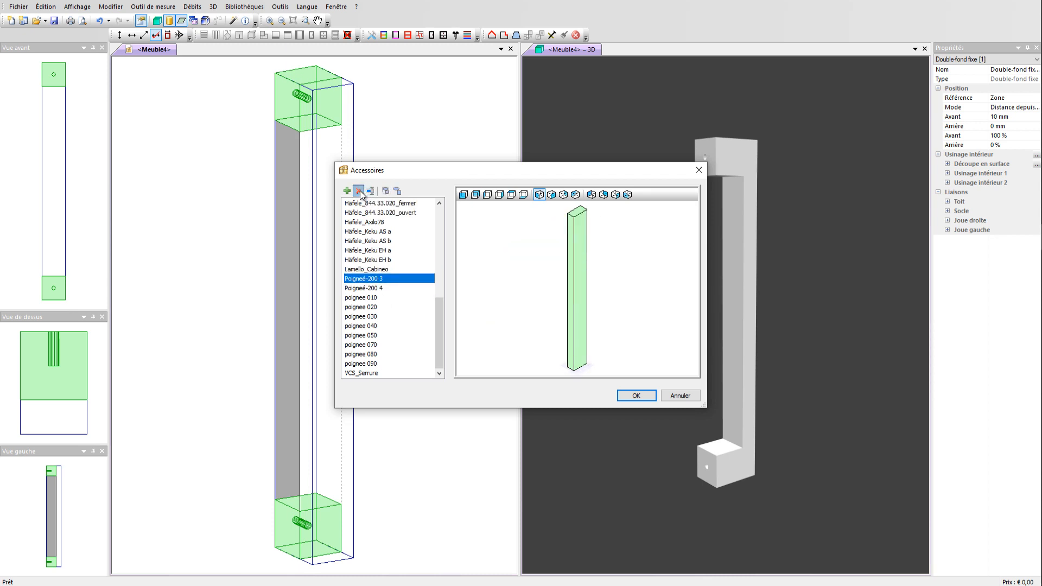
left_click(358, 191)
Rename the combined accessory Poigneé-200 and validate the accessories library
left_click(384, 289)
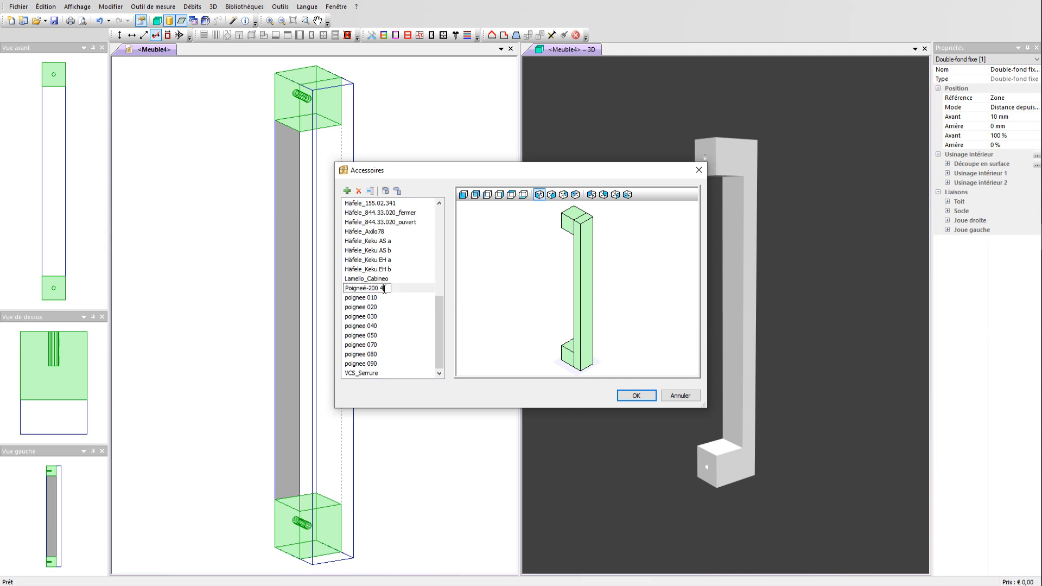
key("Return")
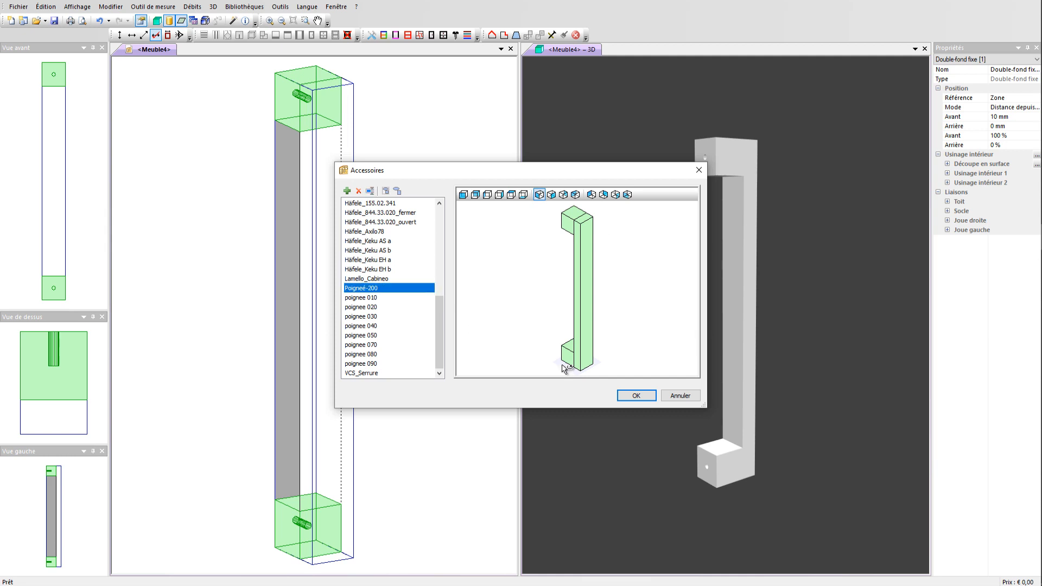
left_click(634, 396)
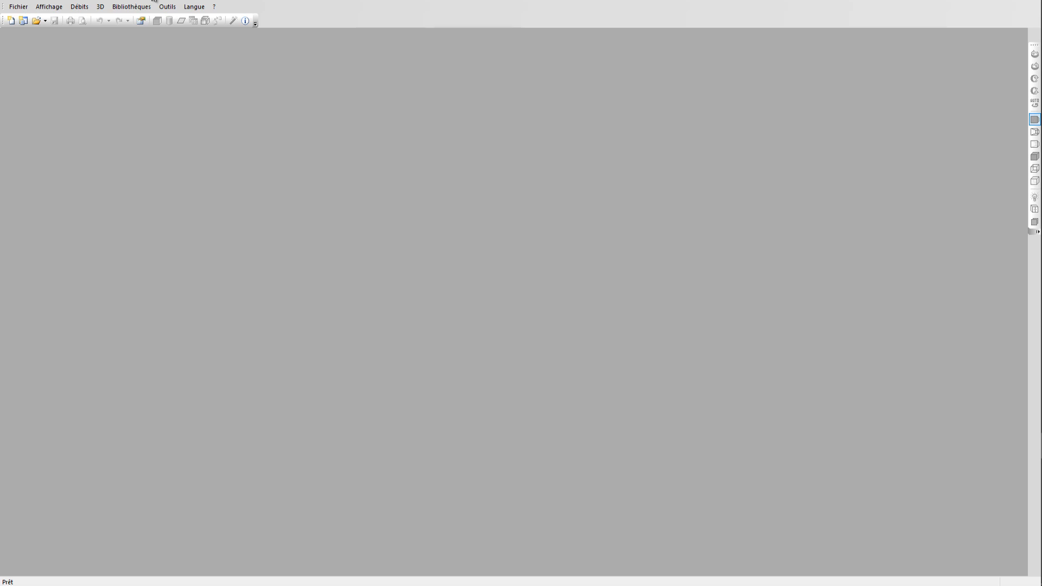
Open the single-panel hardware library and examine the existing horizontal and vertical handles in the poignees group
left_click(132, 7)
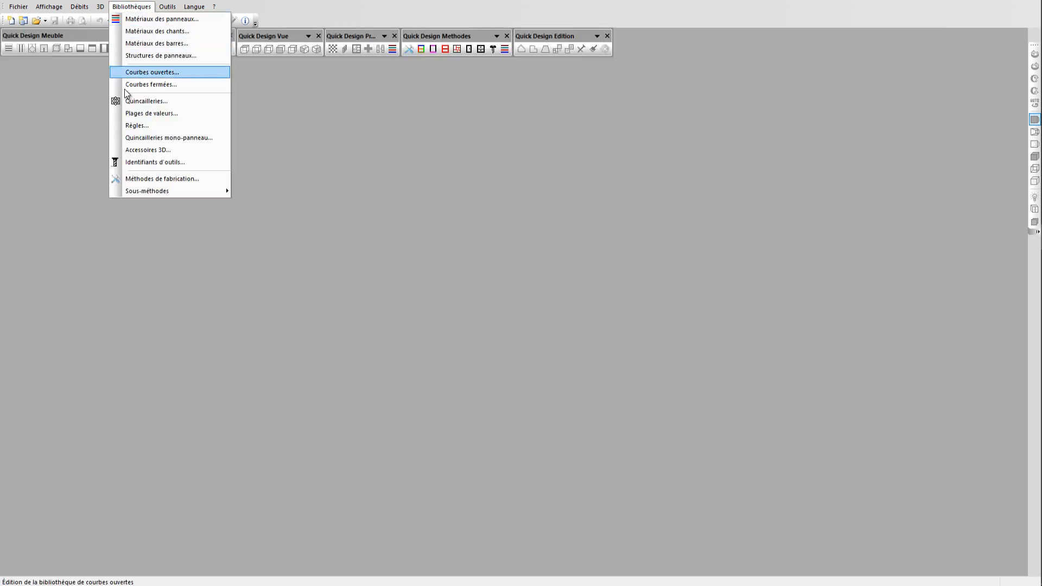
left_click(132, 137)
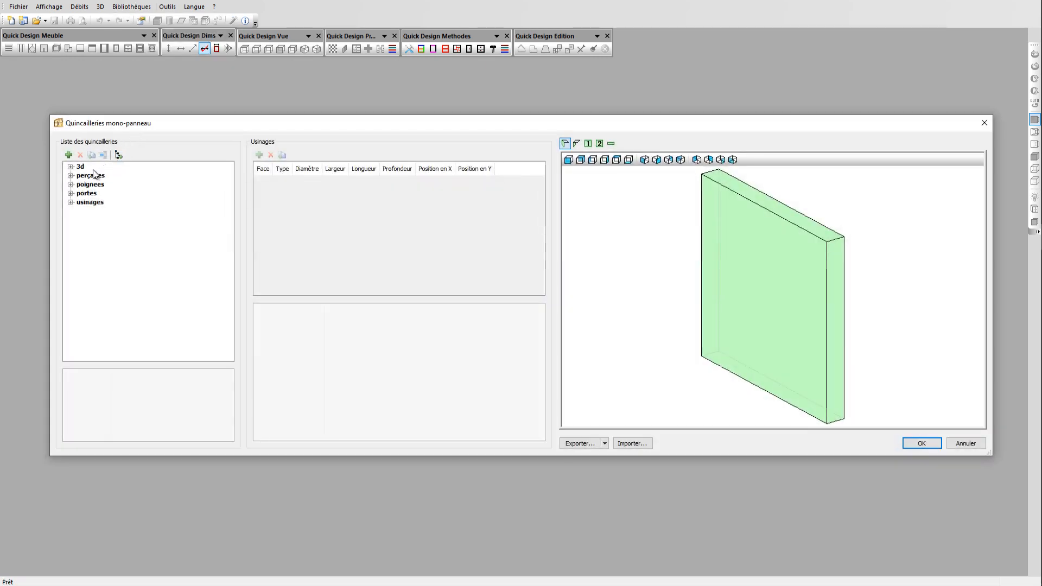
left_click(70, 185)
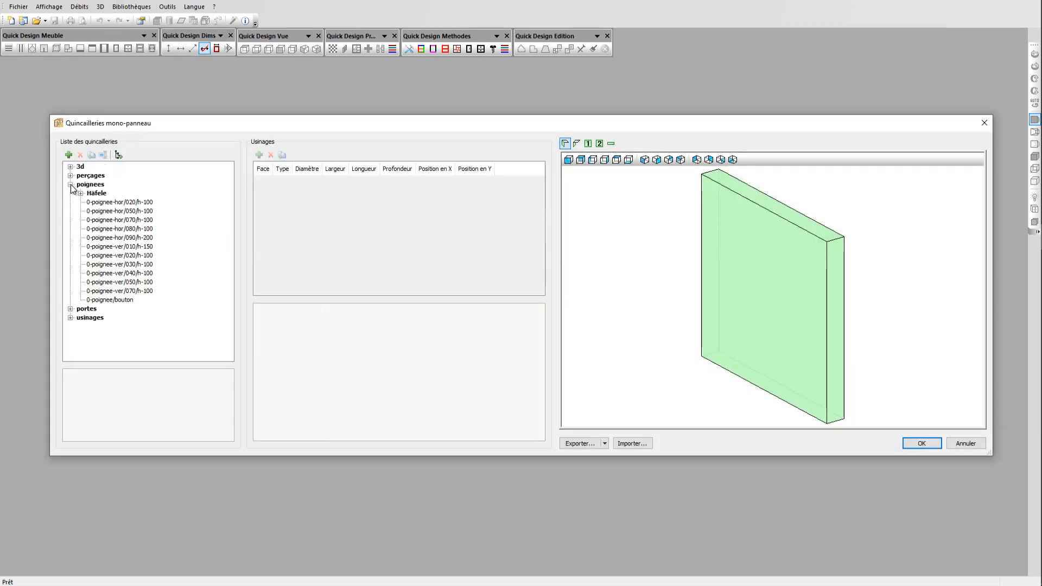
left_click(93, 203)
left_click(96, 211)
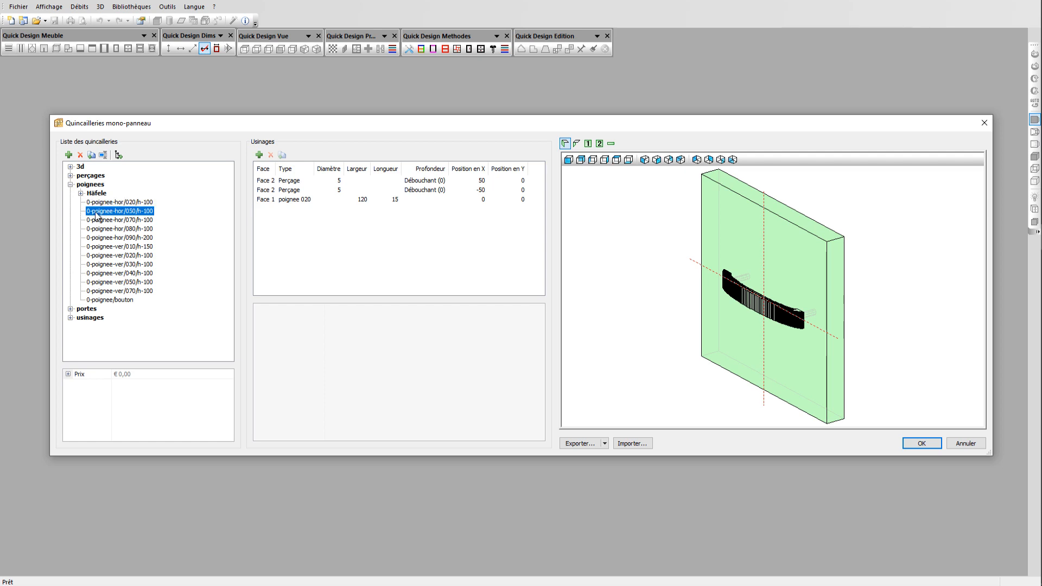
left_click(99, 221)
left_click(100, 230)
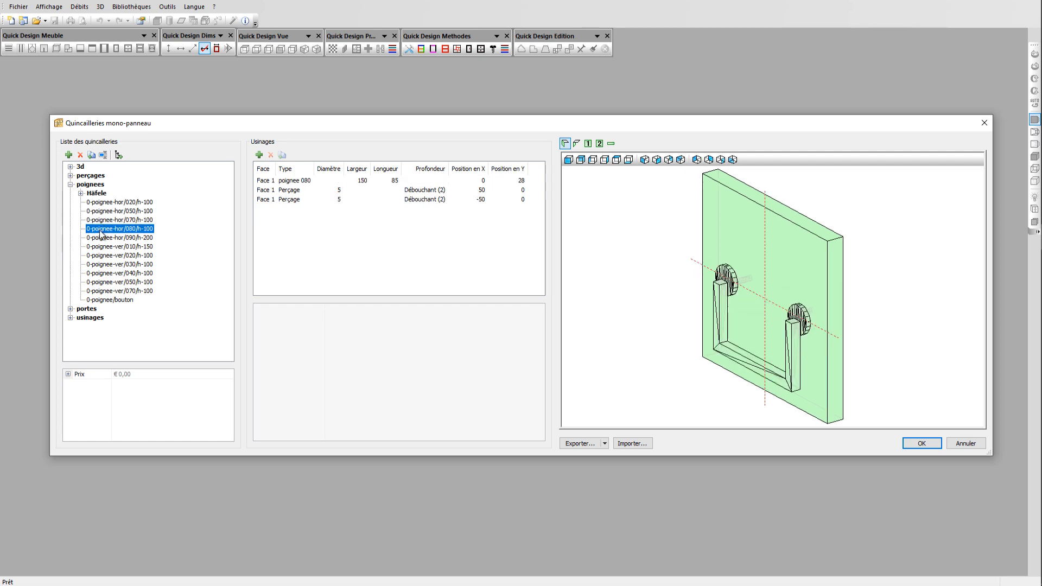
left_click(101, 239)
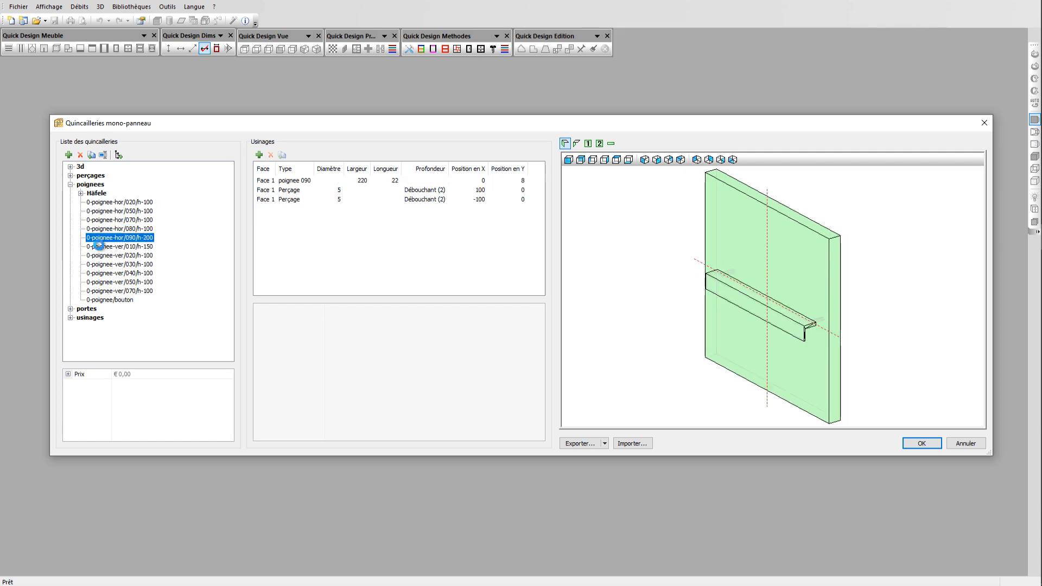
left_click(101, 247)
left_click(136, 186)
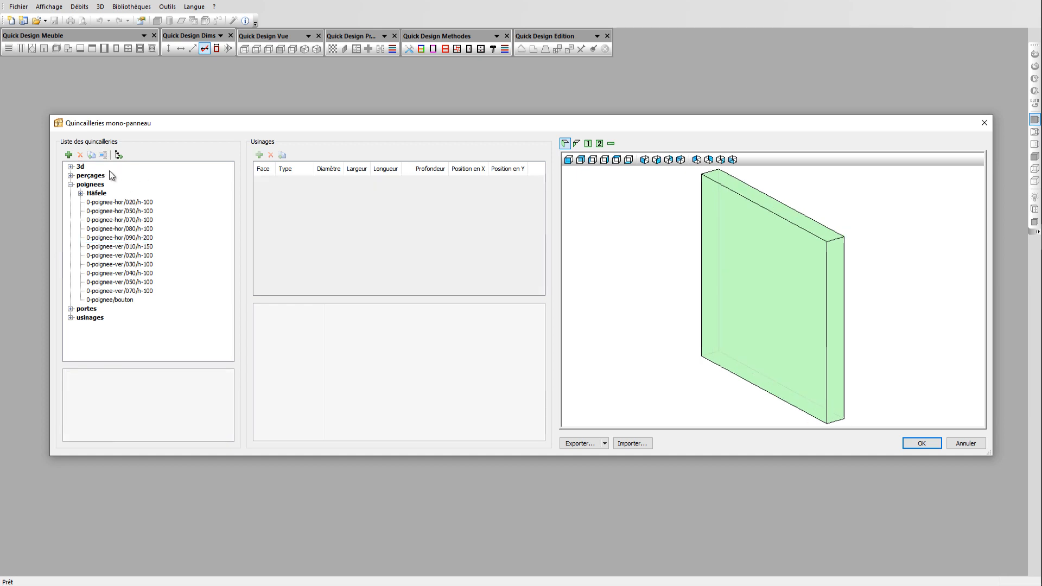
Create a new single-panel hardware item named poignée-200-verticale
left_click(68, 156)
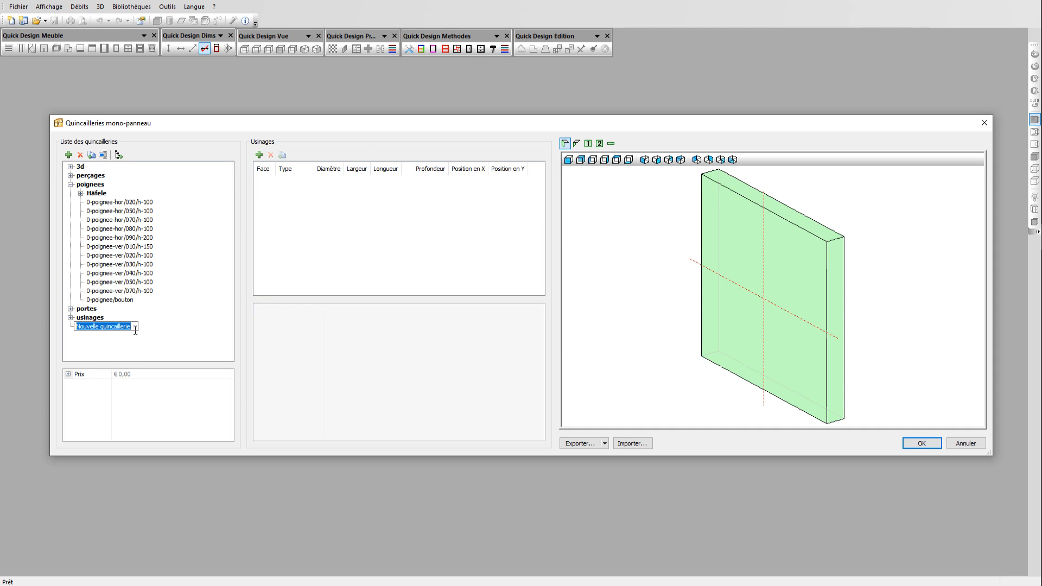
type("poignée-200-verticale")
key("Return")
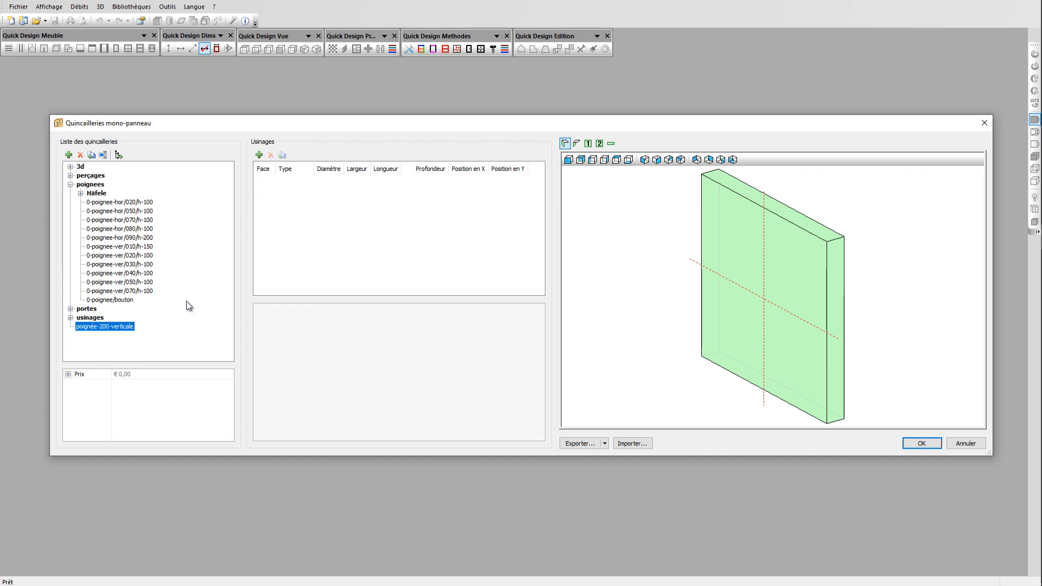
Add a machining on Face 1 of poignée-200-verticale with type Accessoire 3D and the Poigneé-200 accessory
left_click(258, 155)
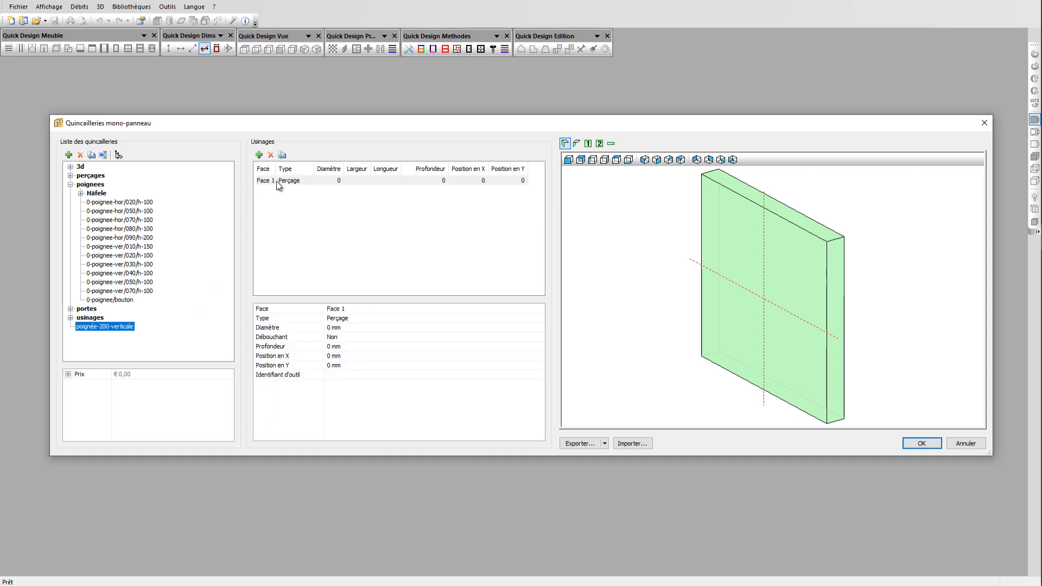
left_click(347, 318)
left_click(347, 317)
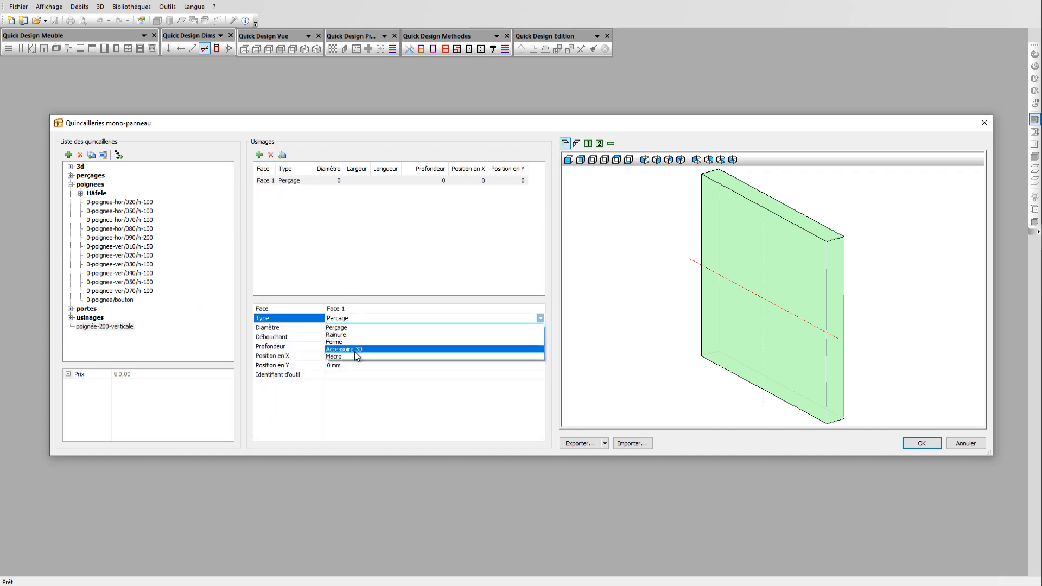
left_click(354, 350)
left_click(355, 329)
scroll(374, 418, "down", 3)
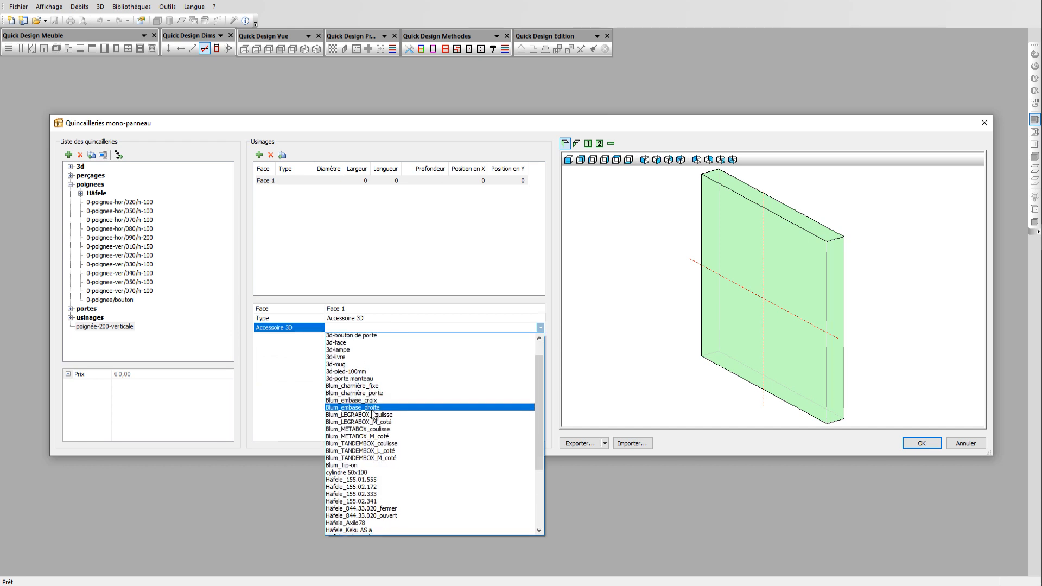
scroll(369, 434, "down", 2)
left_click(360, 499)
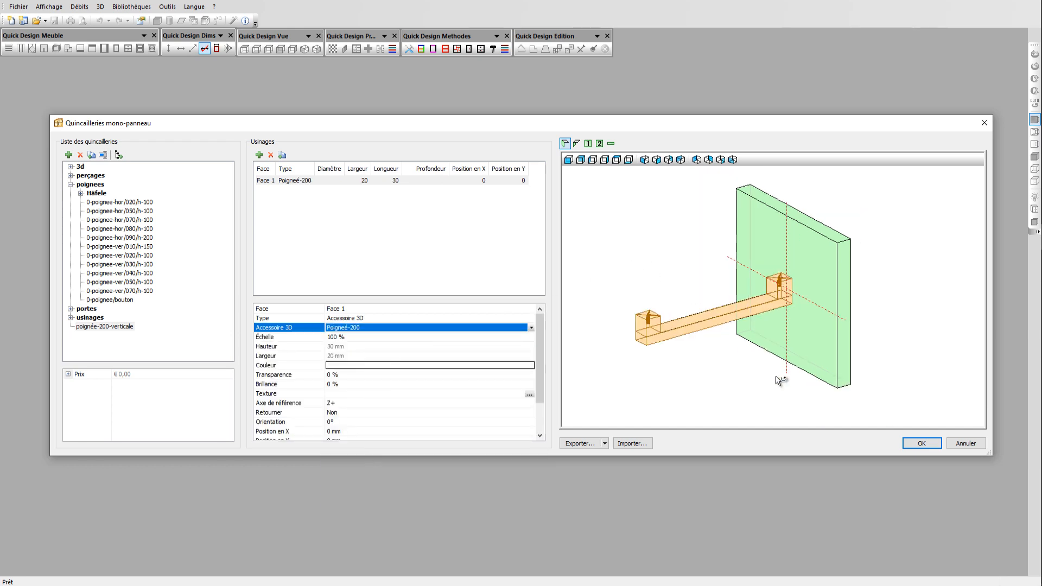
Set the reference axis of the Poigneé-200 accessory to Y+ to stand the handle vertically on the panel
left_click_drag(854, 357, 820, 337)
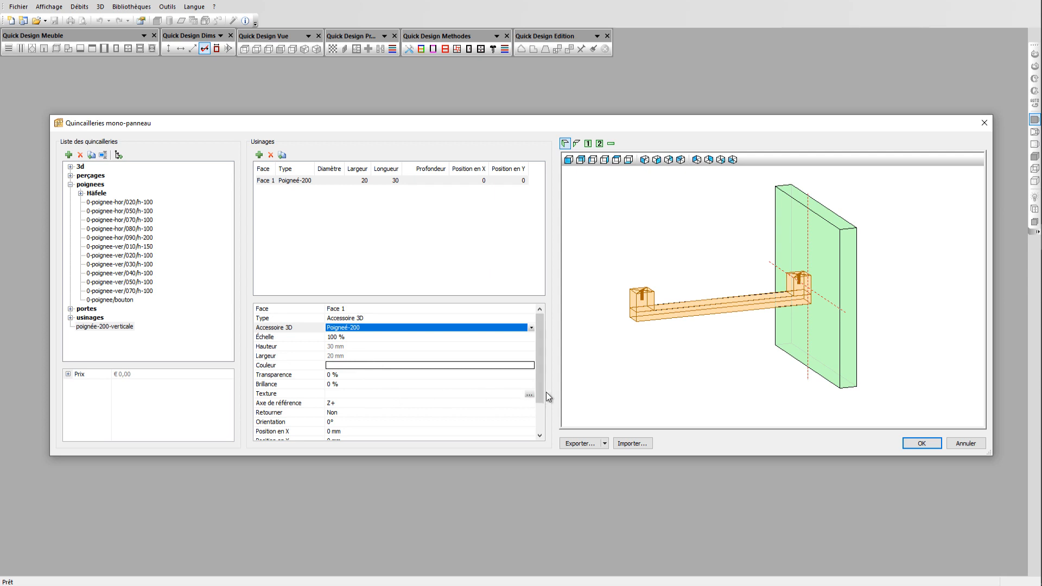
left_click_drag(540, 393, 539, 406)
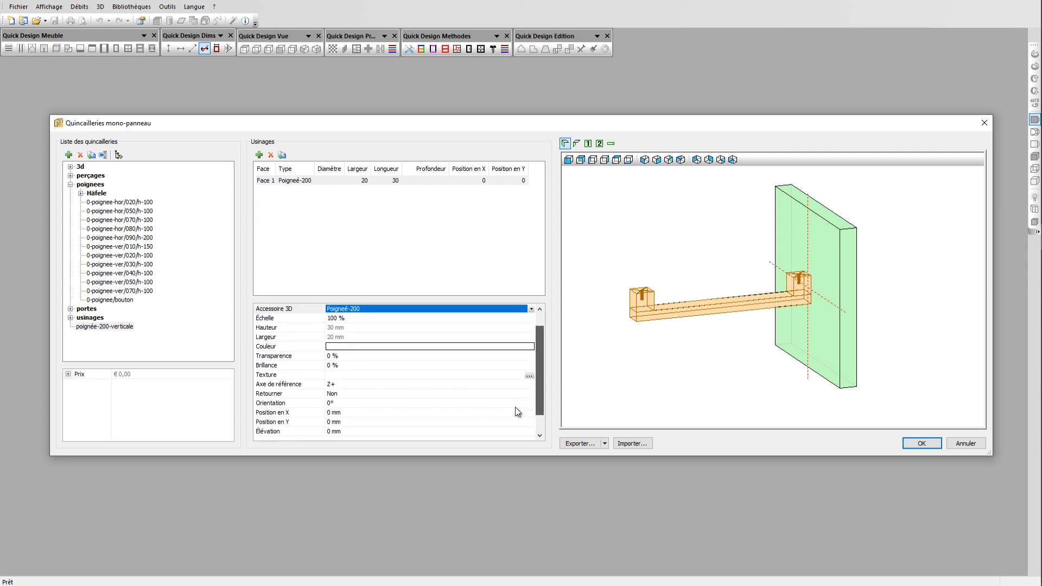
left_click(264, 385)
left_click(269, 404)
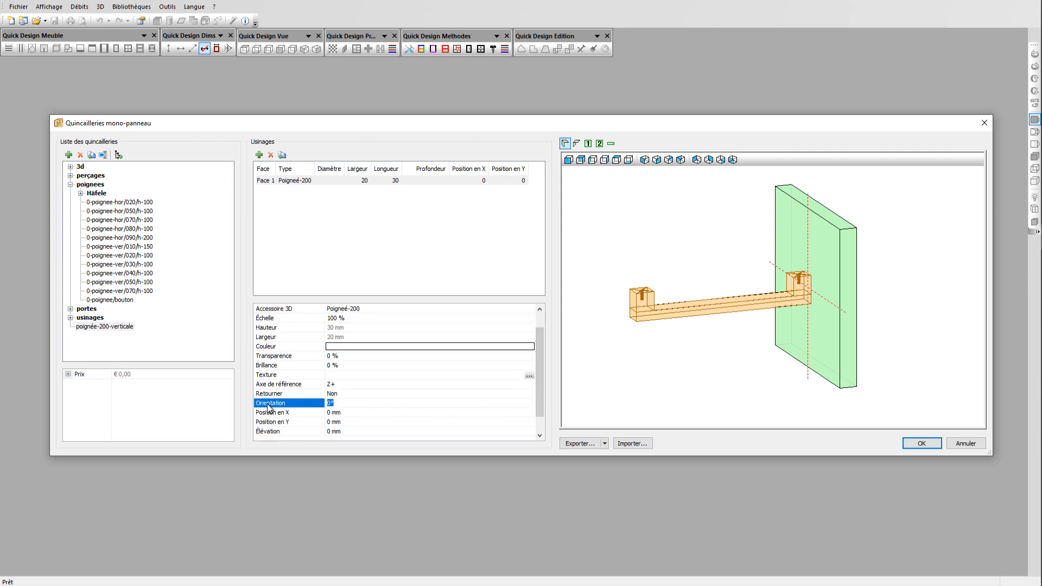
left_click(304, 387)
left_click(344, 387)
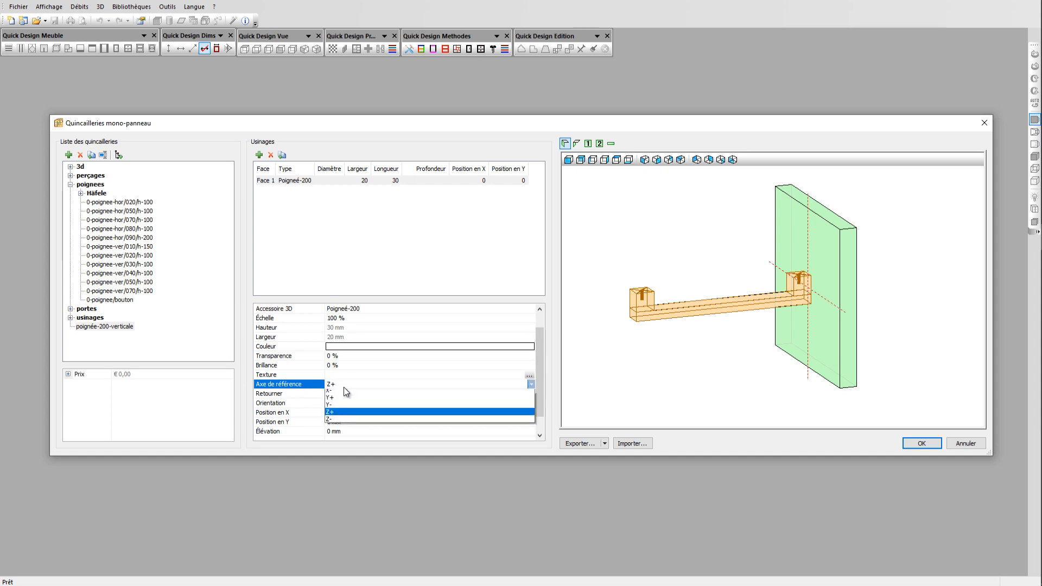
left_click(336, 407)
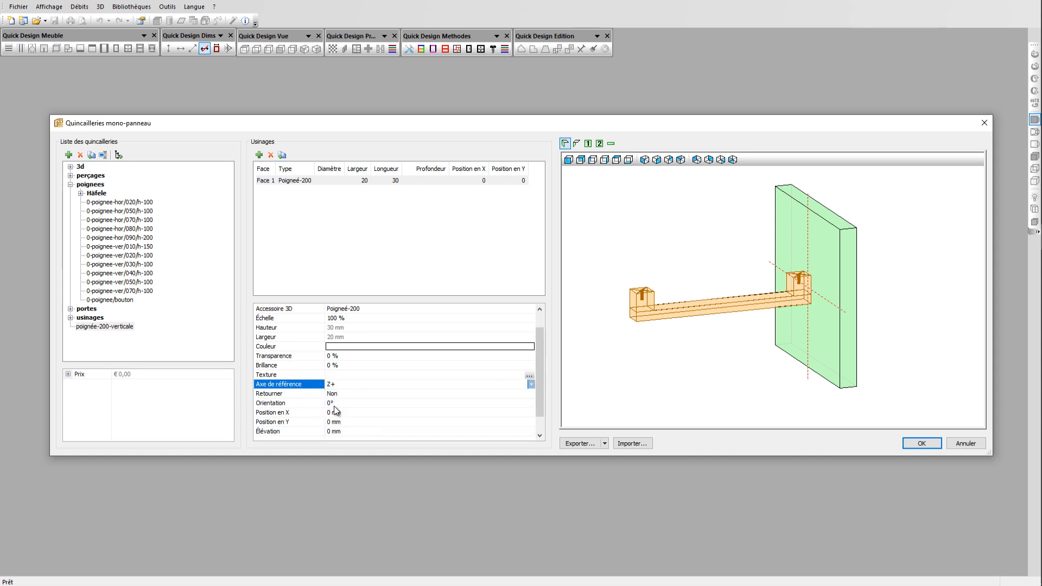
scroll(649, 340, "up", 1)
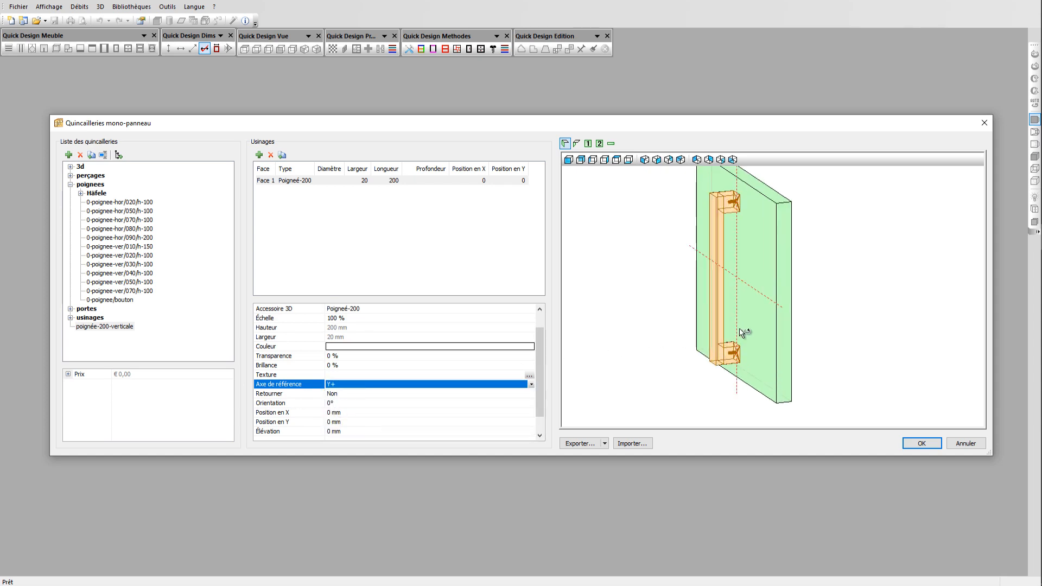
Set the colour of the Poigneé-200 accessory to dark grey
left_click(349, 348)
left_click(352, 392)
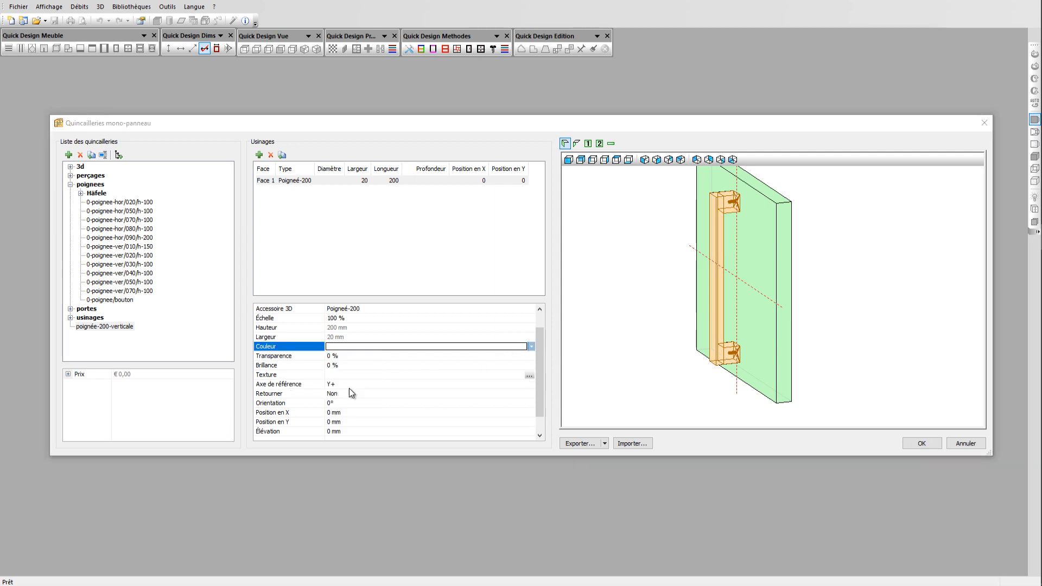
left_click(329, 364)
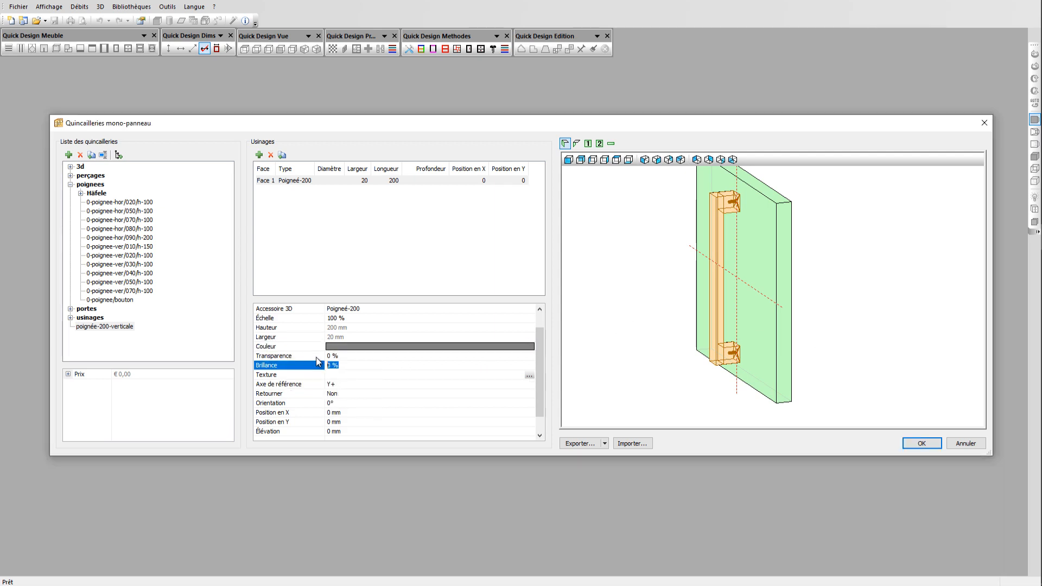
left_click(344, 376)
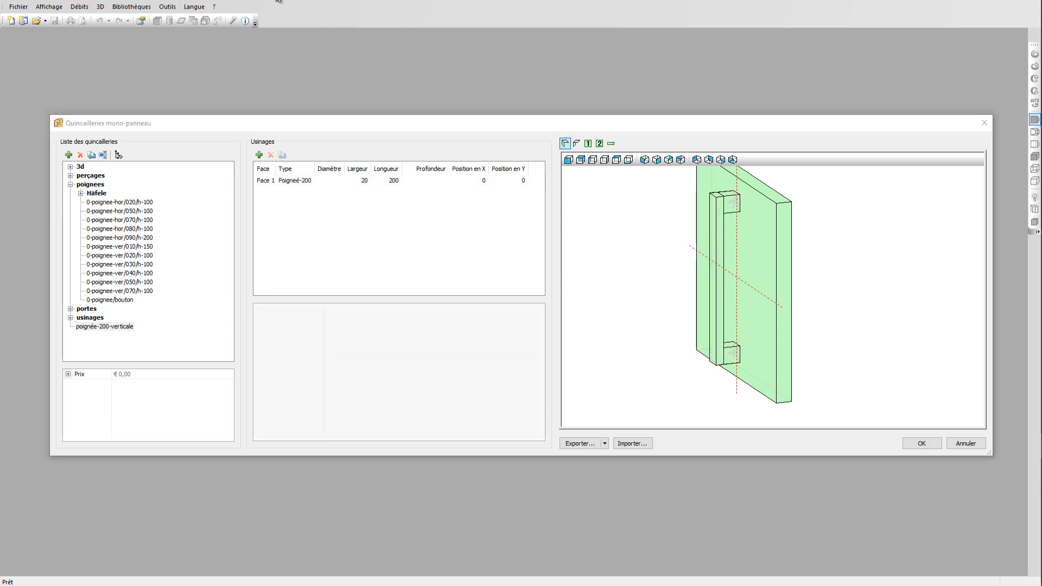
Add a through drilling on Face 1 of poignée-200-verticale with a 3 mm diameter and Position en Y of 90 mm
left_click(259, 155)
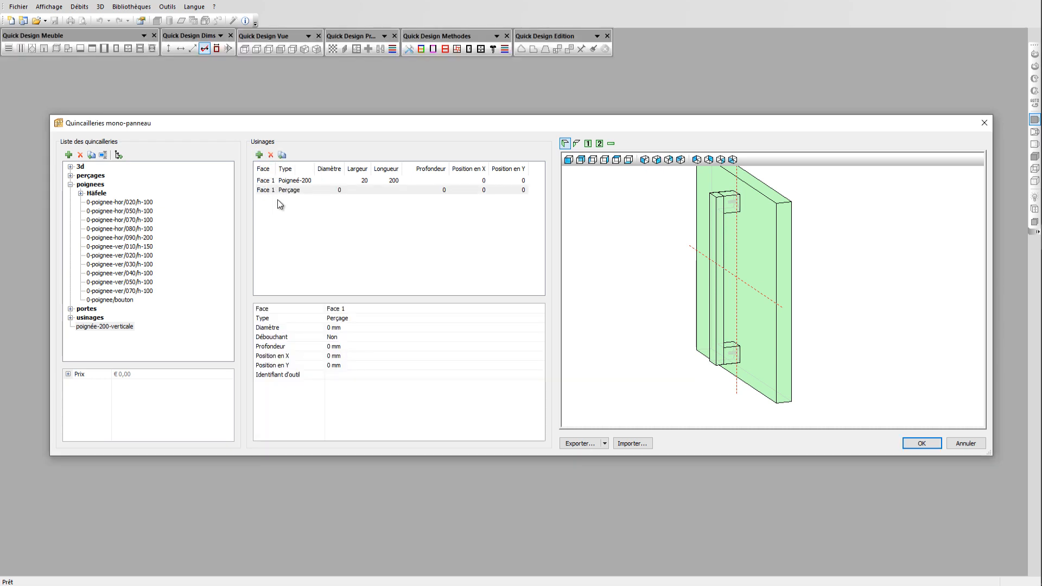
left_click(345, 329)
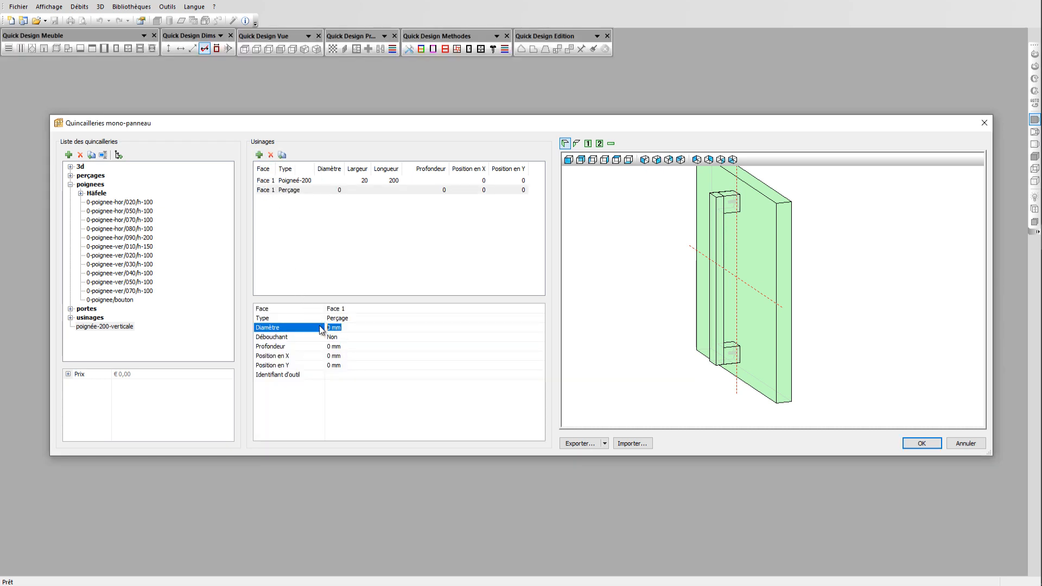
type("3")
key("Return")
left_click(347, 337)
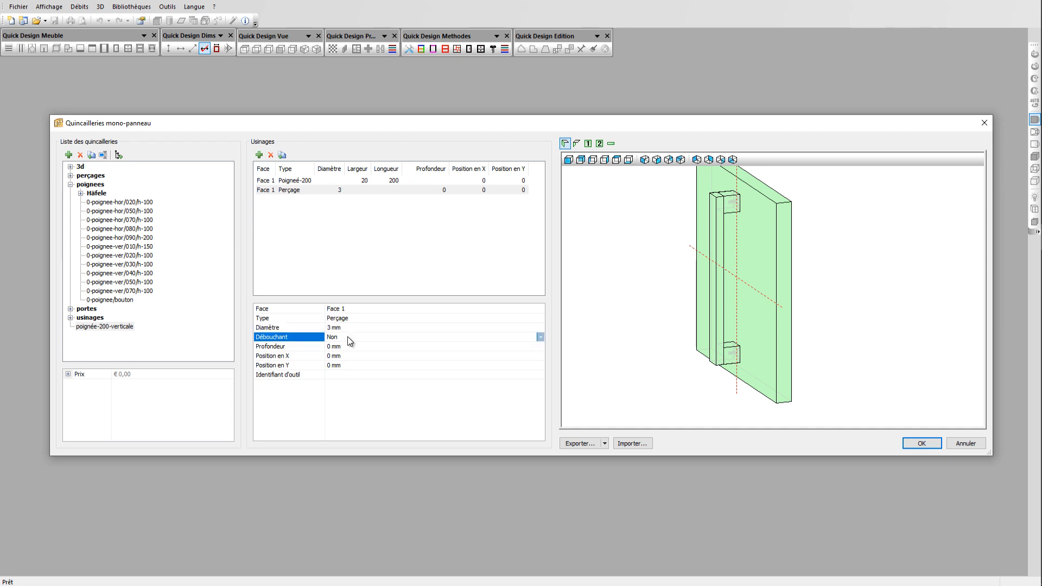
left_click(348, 337)
left_click(346, 346)
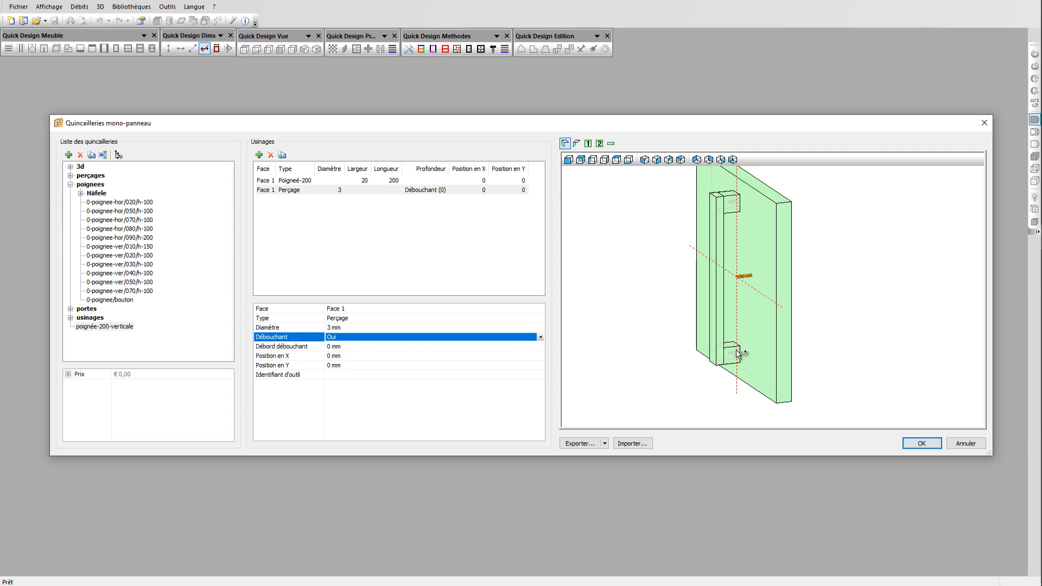
left_click(367, 365)
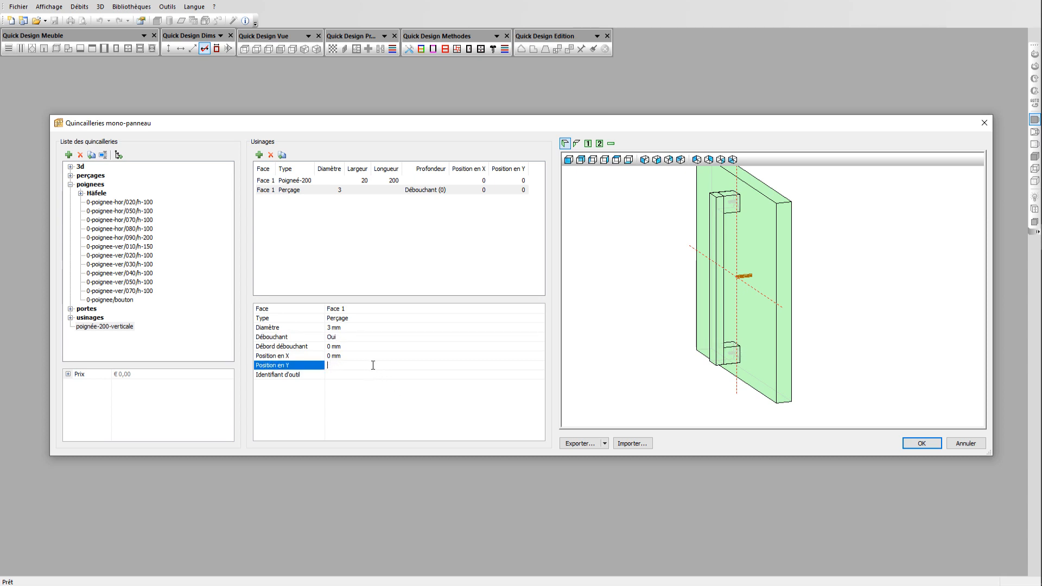
type("90")
key("Return")
Duplicate the drilling with Position en Y set to -90 mm and validate the hardware item
left_click(288, 190)
left_click(282, 155)
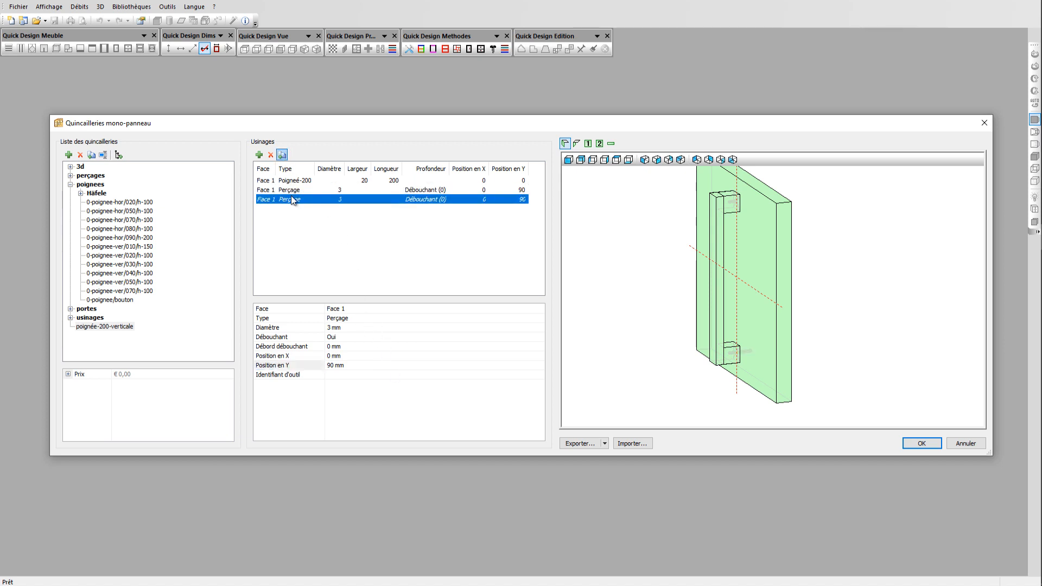
left_click(329, 365)
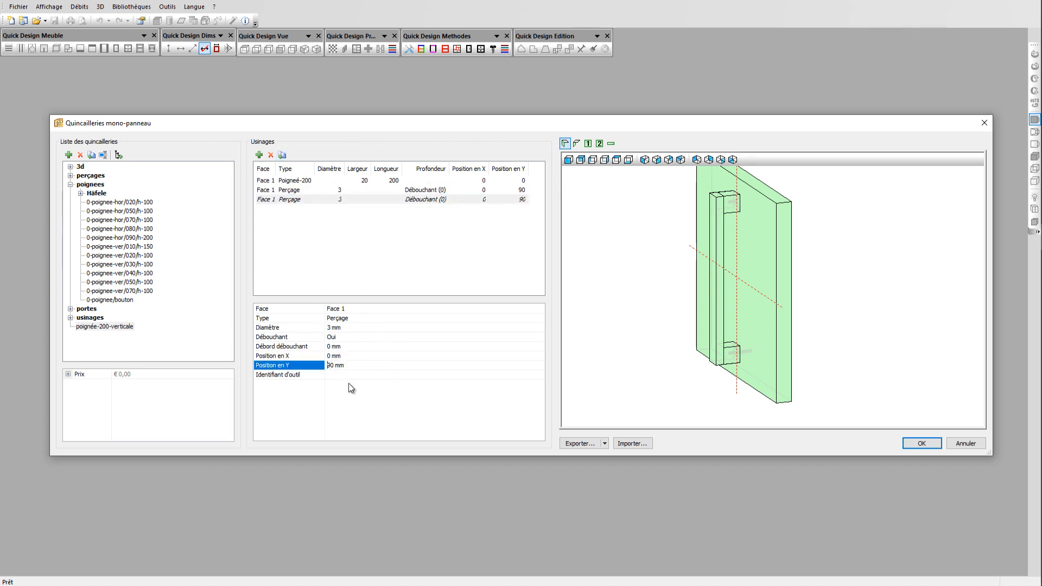
key("Return")
left_click_drag(794, 313, 712, 301)
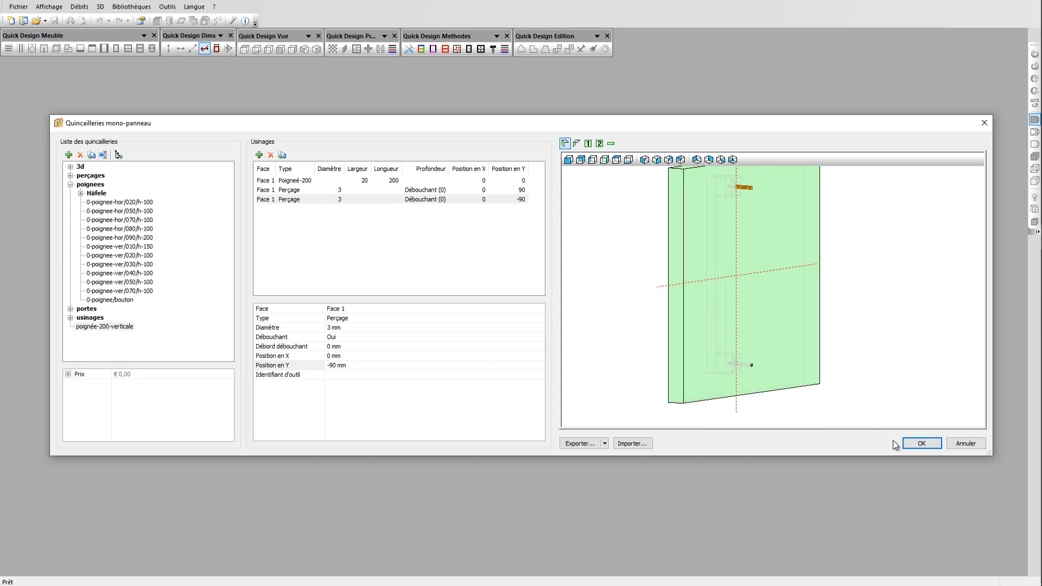
left_click(921, 444)
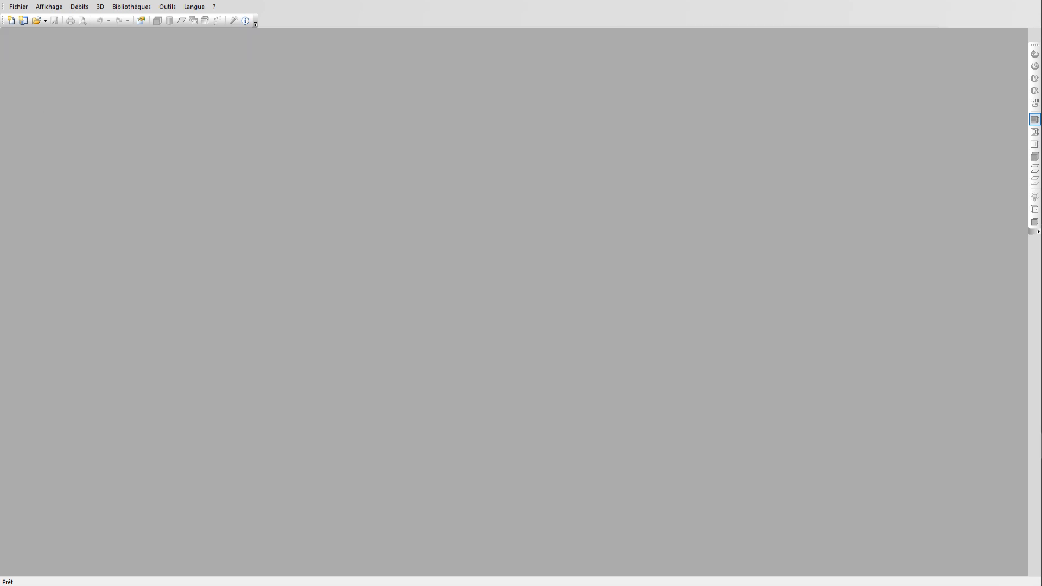
Create a new Caisson cabinet 800 mm high, 500 mm wide and 500 mm deep, and add a Porte Std door to its interior zone
left_click(11, 20)
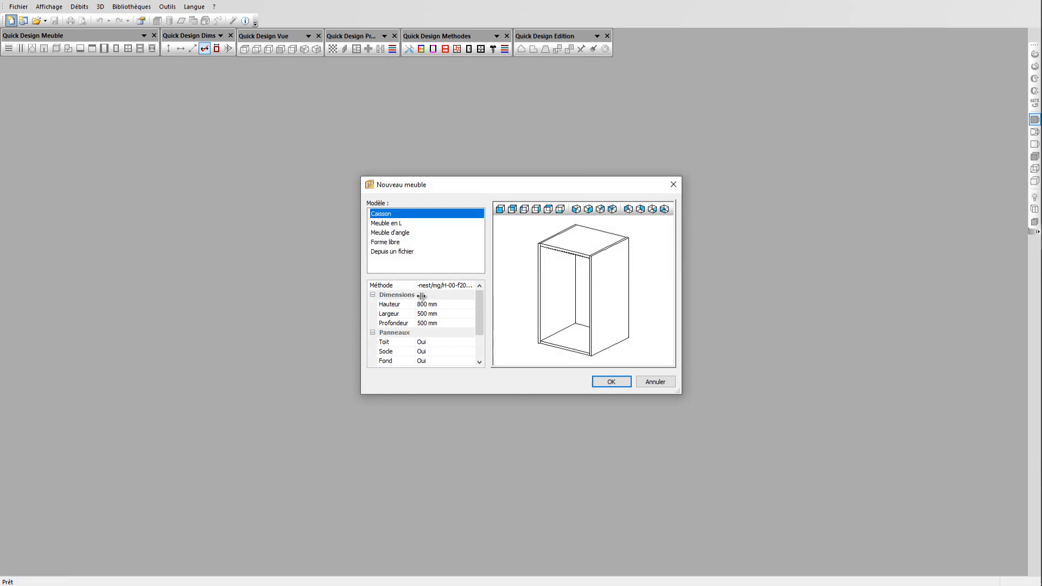
left_click(604, 381)
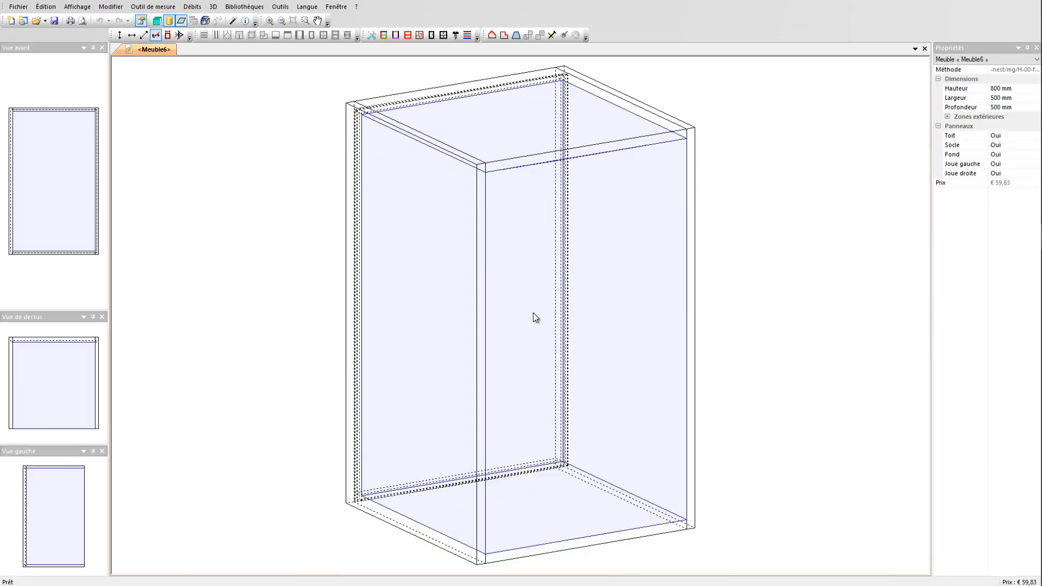
left_click(533, 313)
right_click(533, 313)
left_click(555, 384)
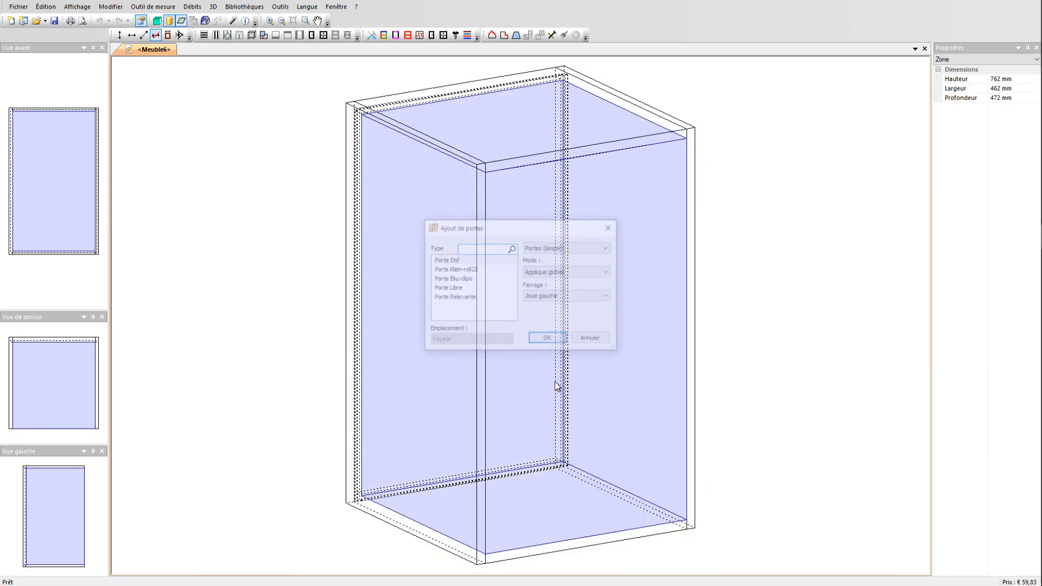
left_click(551, 339)
Add the poignée-200-verticale item to the door's single-panel hardware
left_click(994, 139)
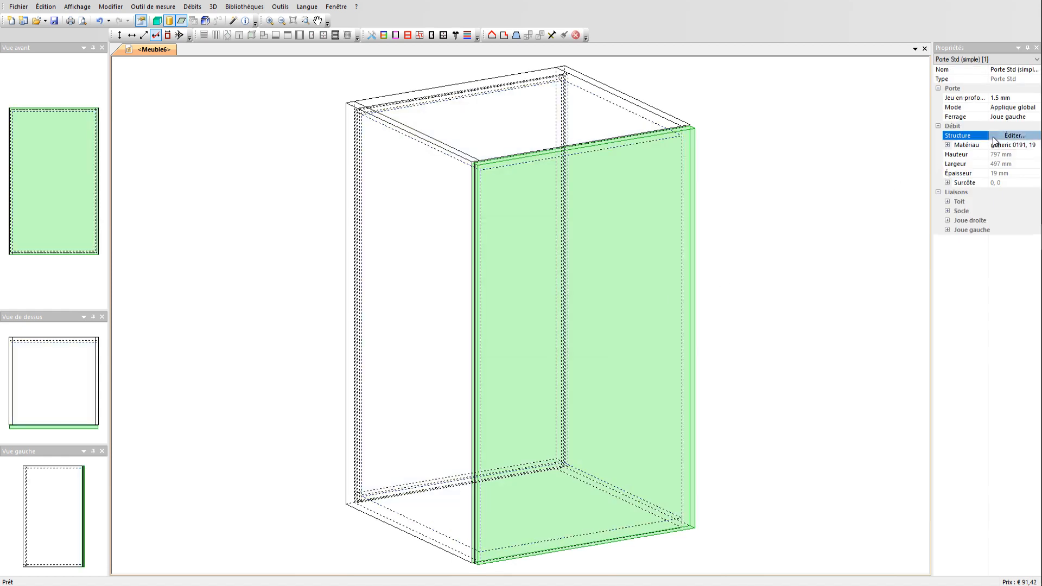
left_click(994, 139)
left_click(949, 223)
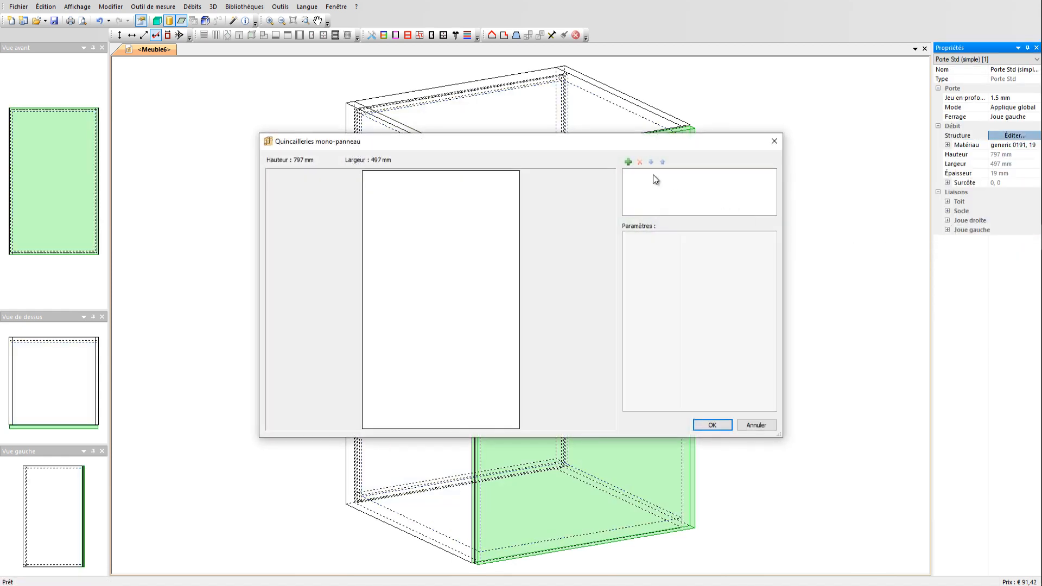
left_click(628, 162)
left_click(702, 238)
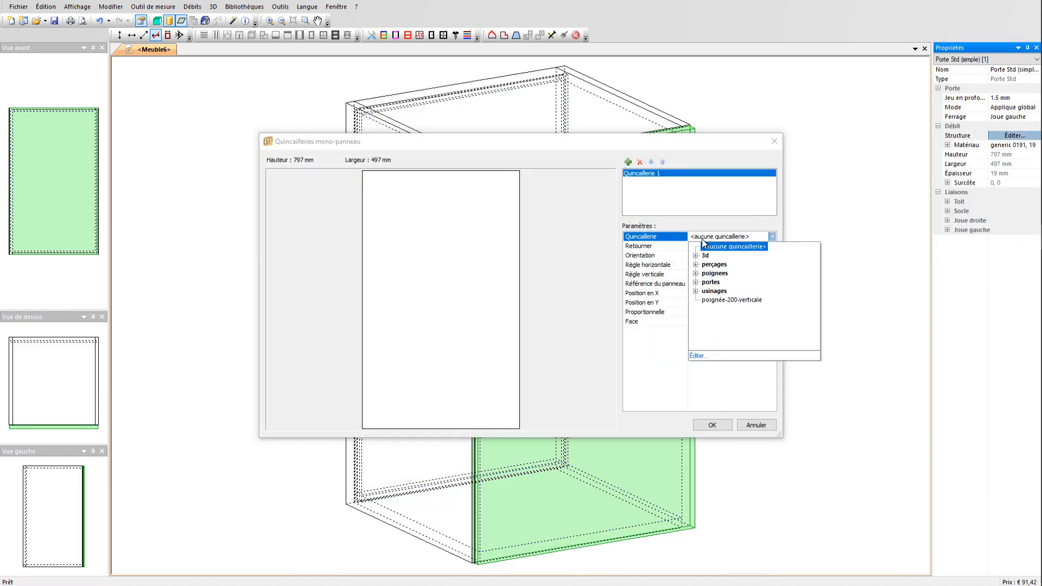
left_click(707, 299)
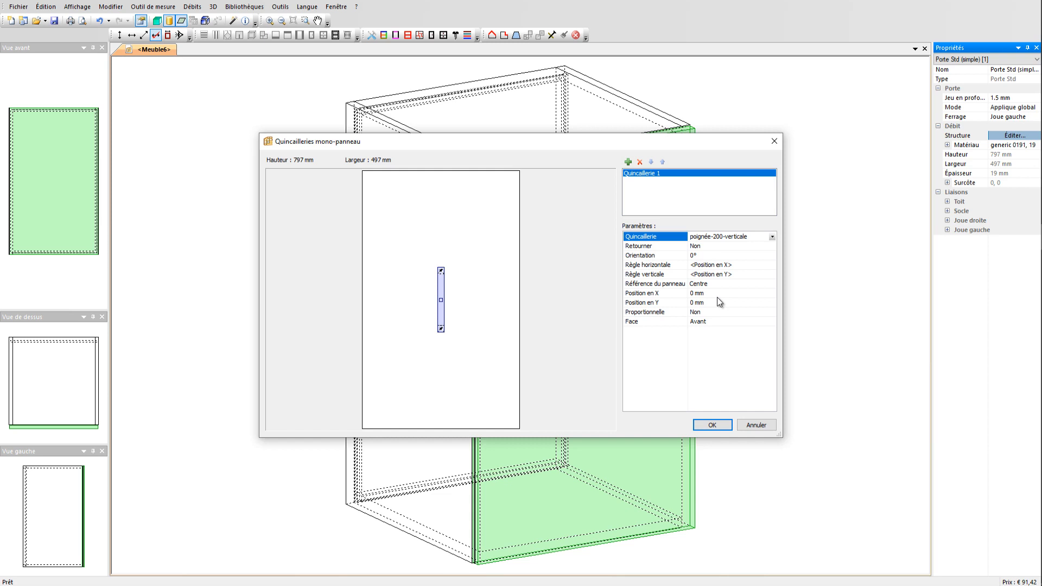
Reference the handle to the door's Centre droit with Position en X of -50 mm and validate
left_click(721, 284)
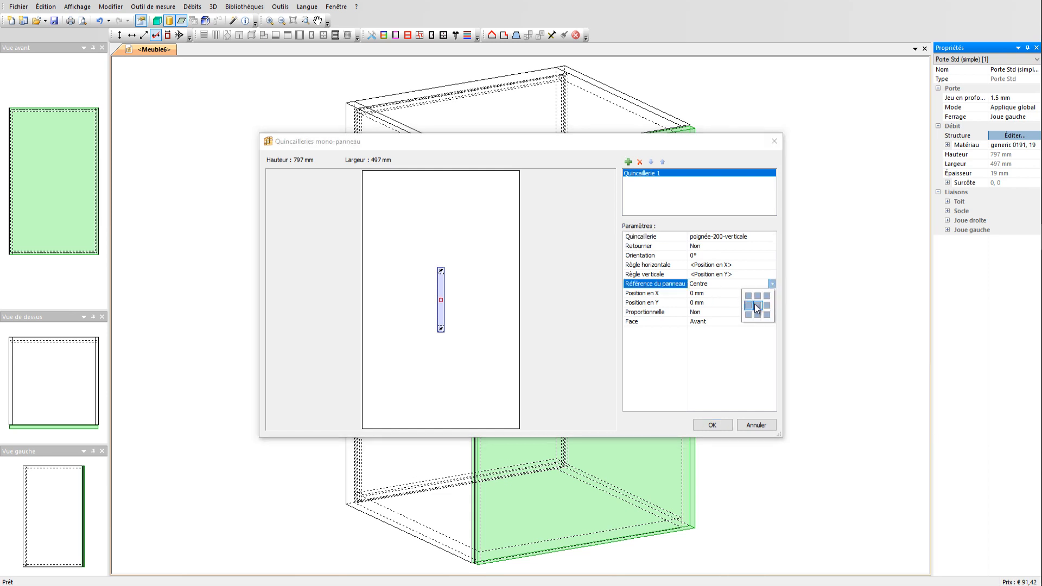
left_click(765, 307)
left_click(734, 294)
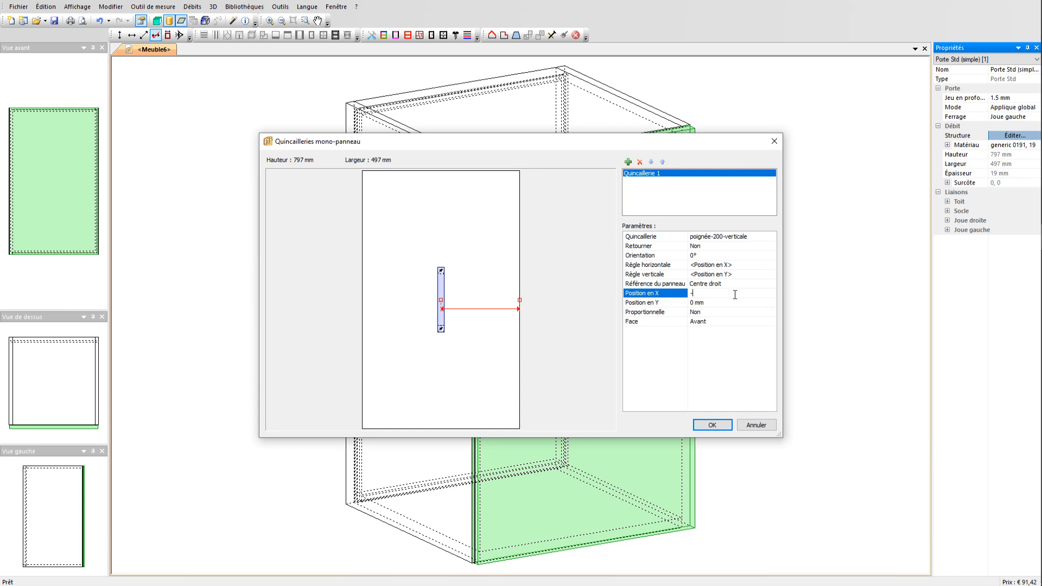
key("Return")
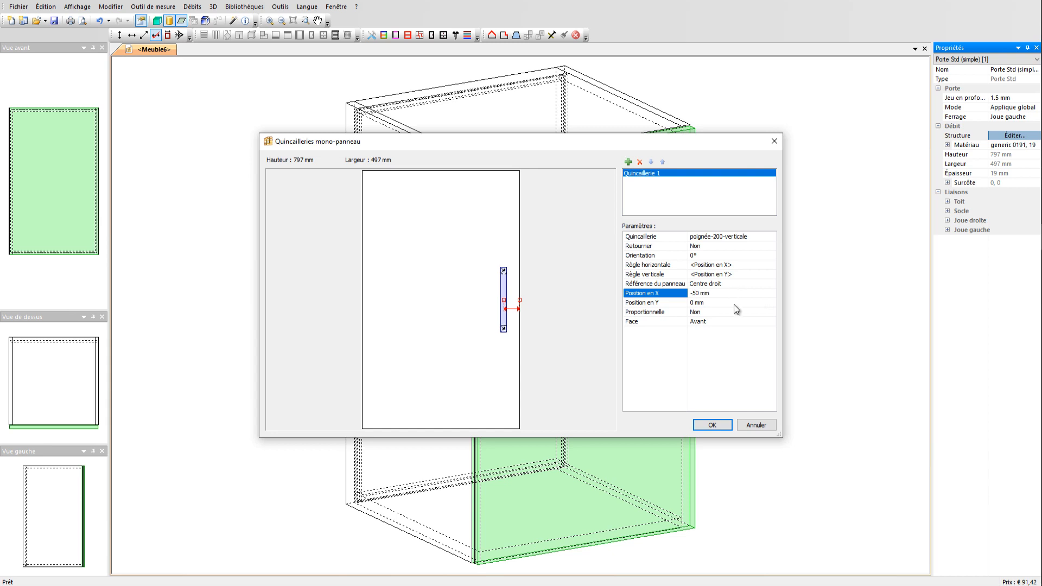
left_click(712, 424)
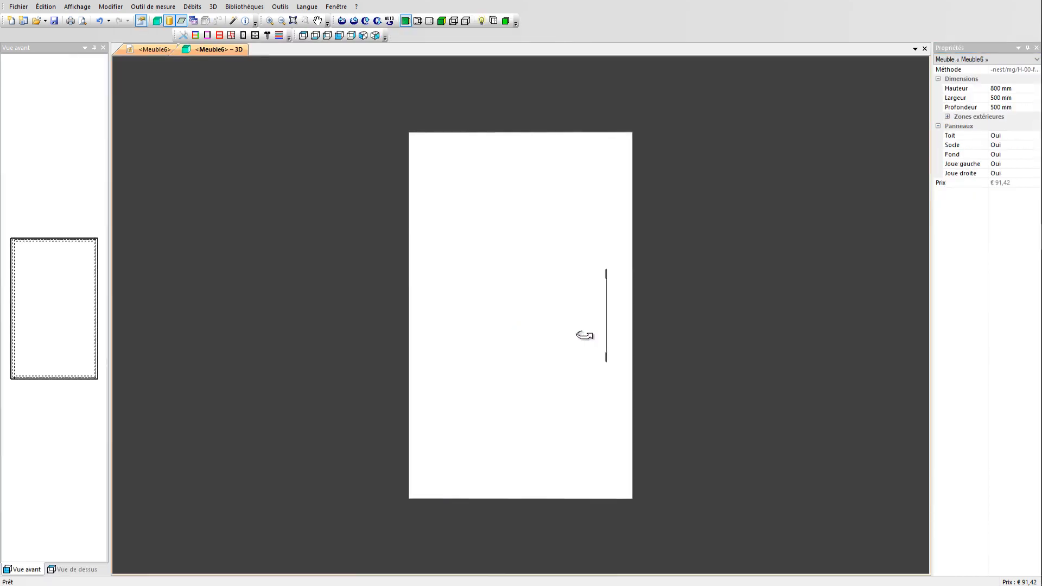
Examine the handle on the cabinet door in the 3D view from several angles and in another render mode
left_click_drag(585, 334, 414, 268)
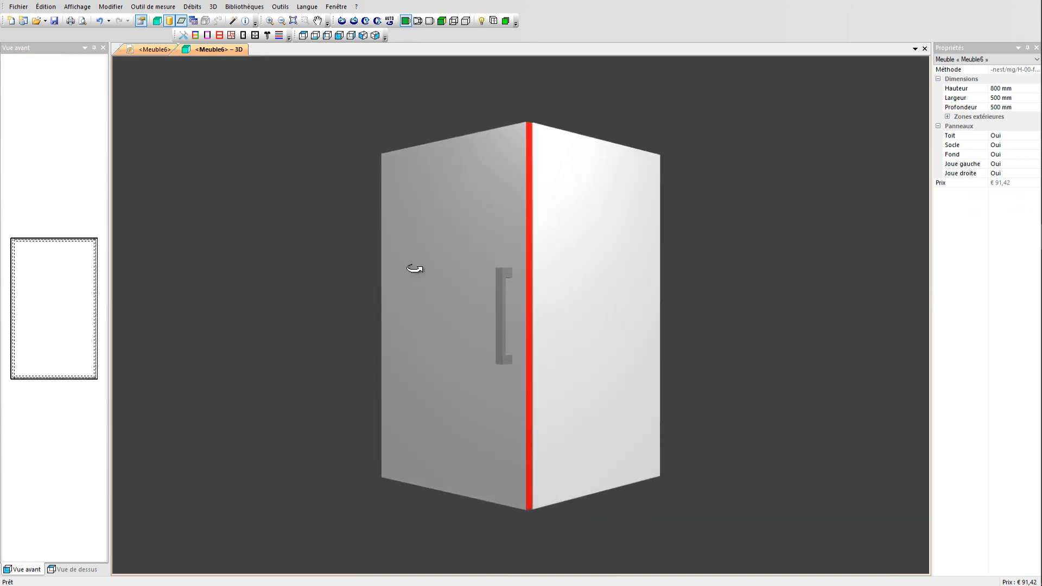
left_click(427, 21)
left_click_drag(531, 213, 304, 263)
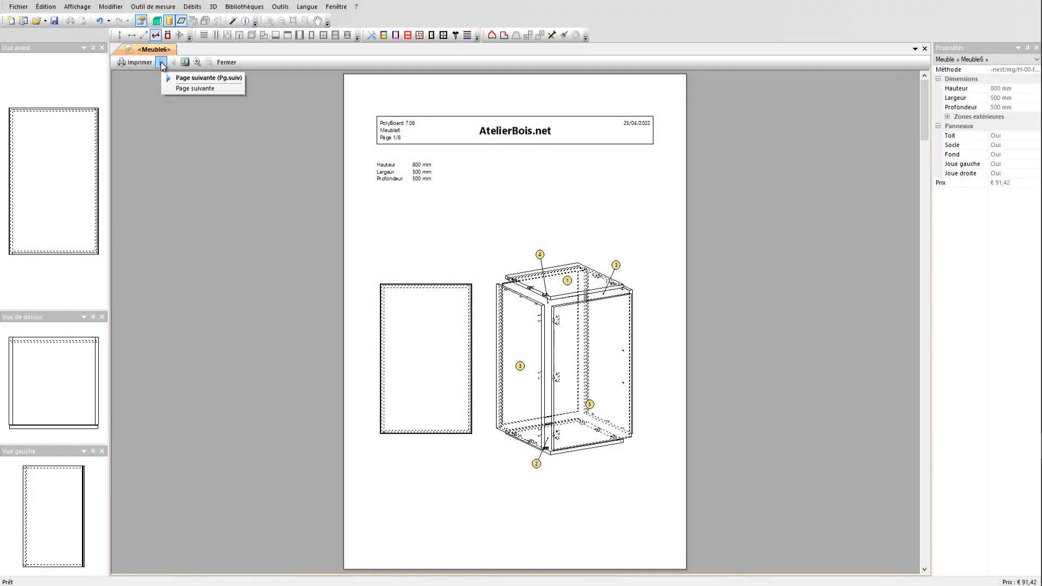
Page through the cabinet's print preview to the Porte Std drawing and enlarge it to check the handle drillings
left_click(161, 63)
left_click(161, 62)
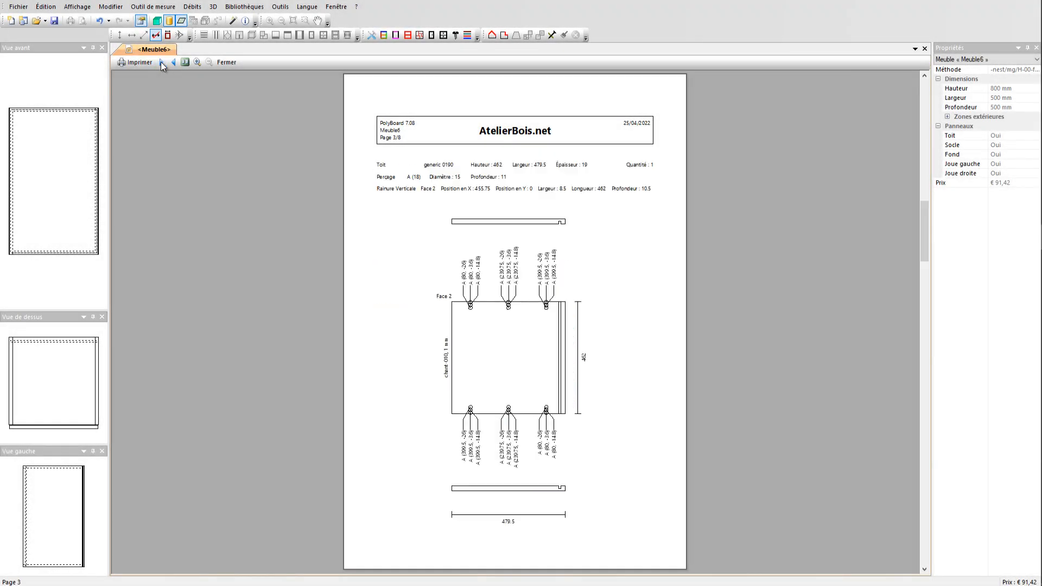
left_click(161, 62)
left_click(161, 61)
left_click(161, 62)
left_click(161, 62)
left_click(161, 62)
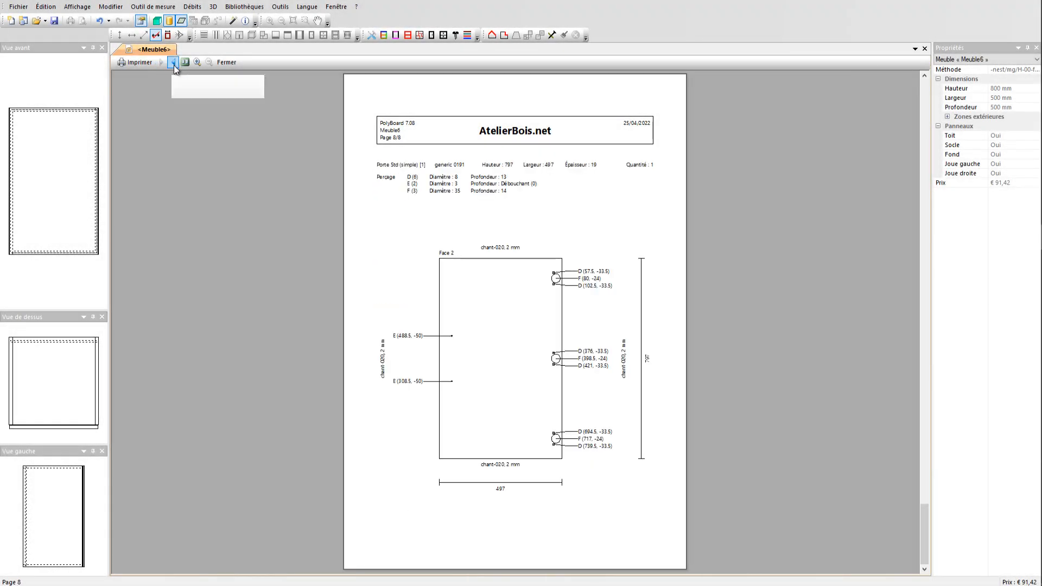
left_click(195, 63)
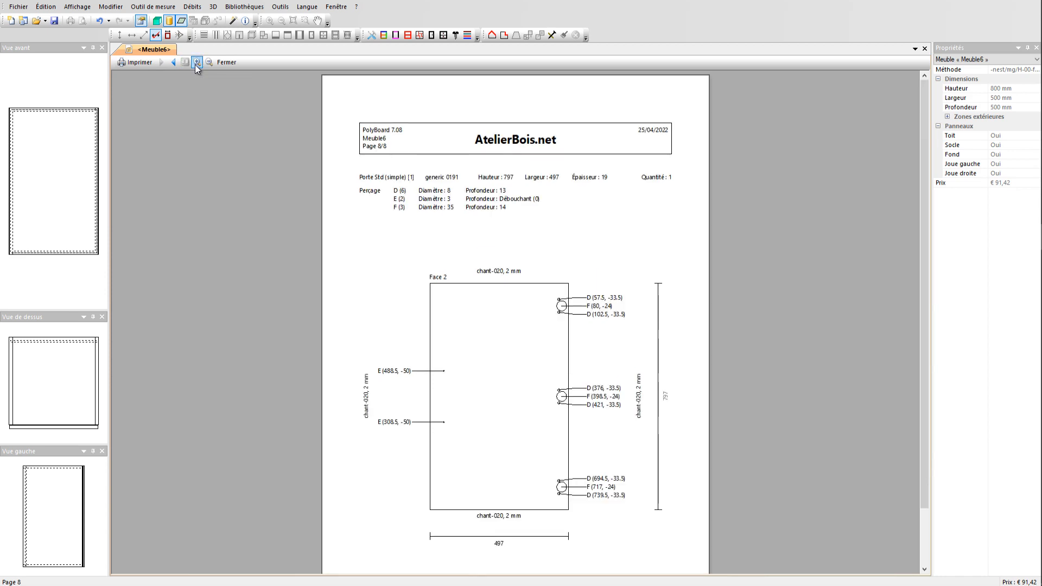
left_click(18, 7)
mouse_move(109, 149)
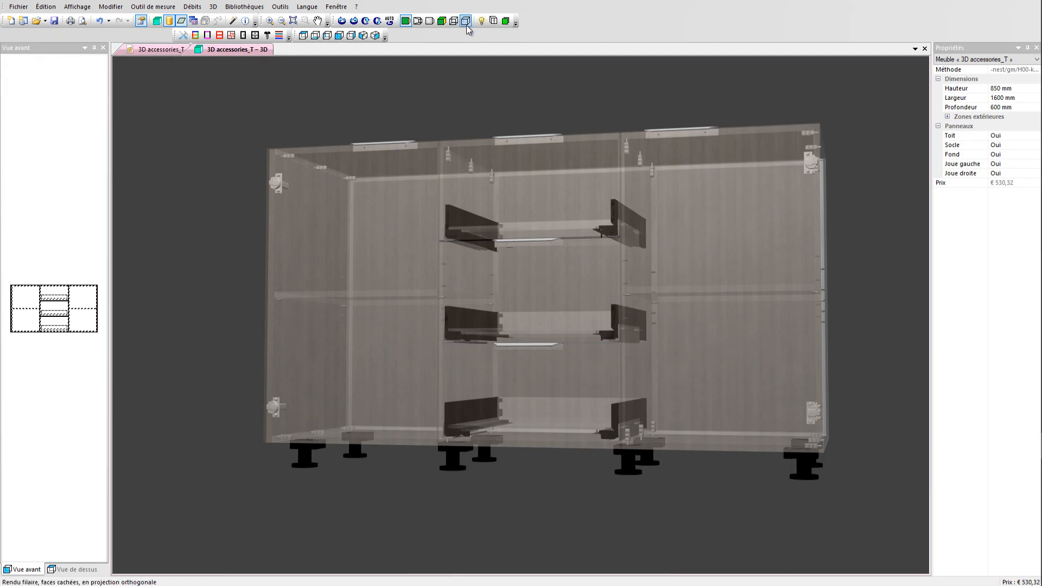
Examine the hinges, drawer runners and other 3D accessories inside the 3D accessories_T cabinet up close
left_click(493, 21)
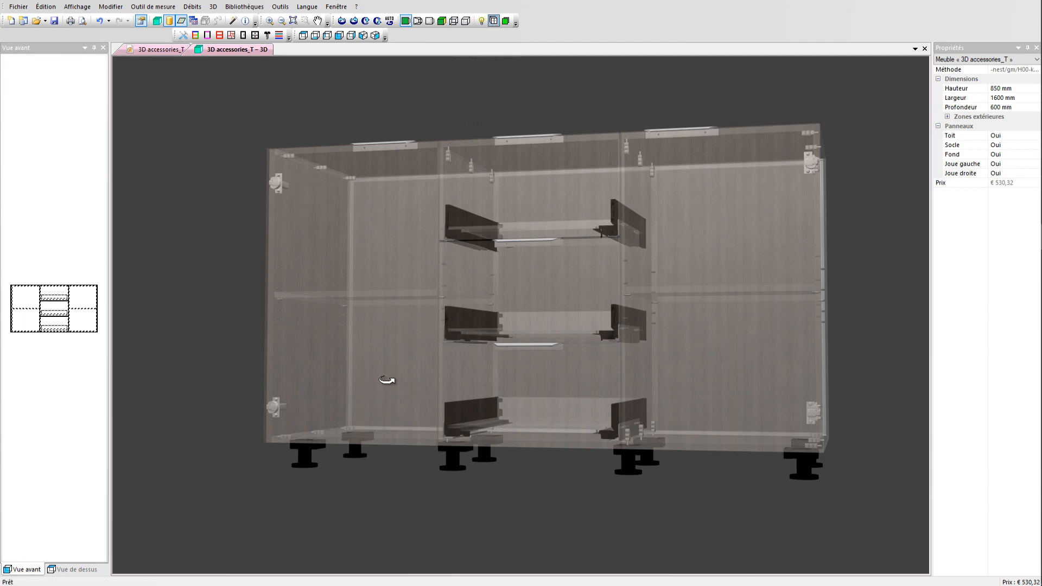
left_click_drag(387, 380, 333, 302)
scroll(280, 295, "up", 5)
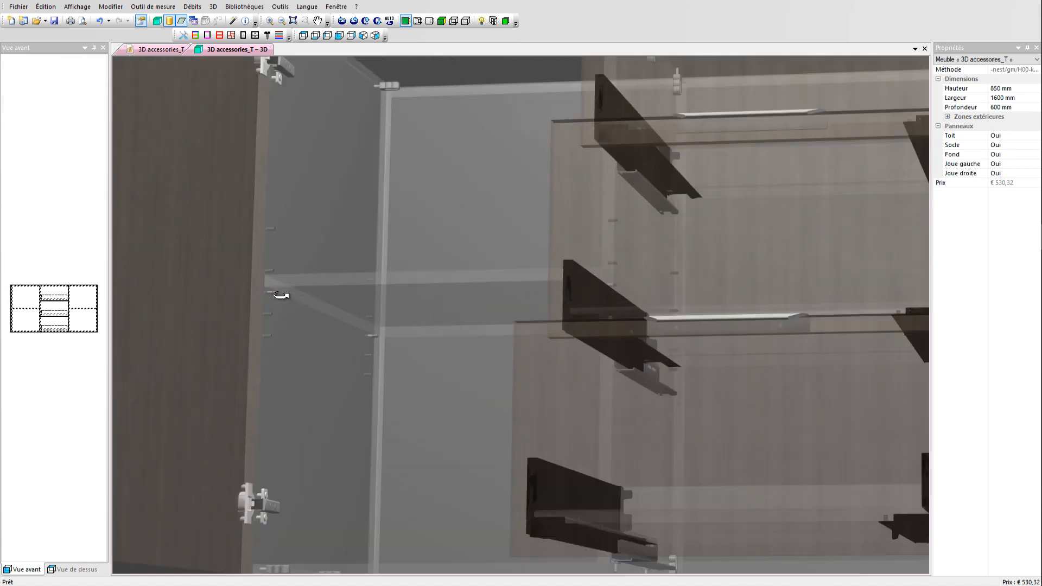
scroll(280, 293, "up", 2)
scroll(269, 303, "down", 5)
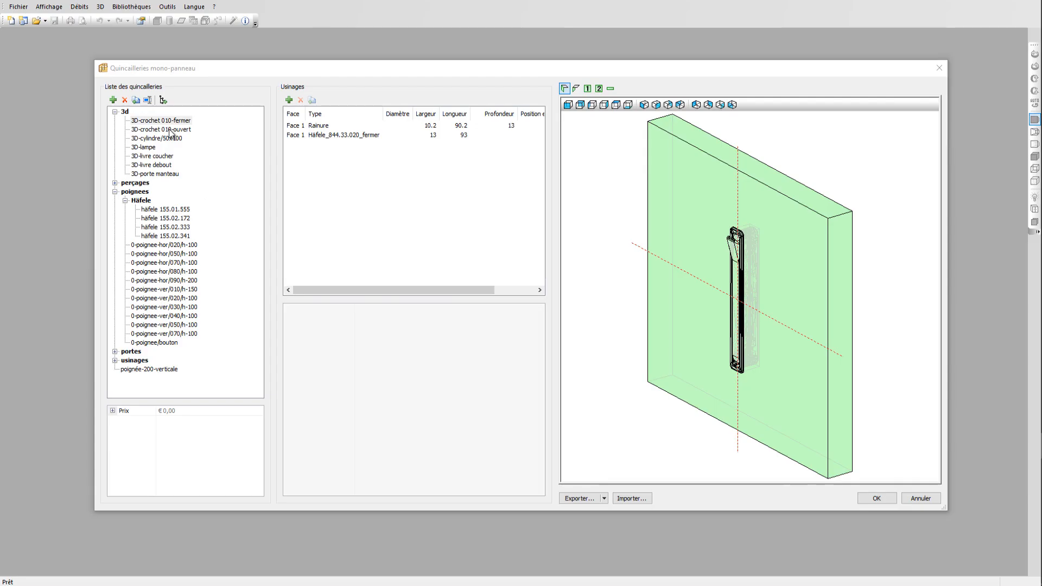
Preview 3D-crochet 010-ouvert, häfele 155.02.172 and the 0-poignee-hor 020, 050 and 070 items in the single-panel hardware library
left_click(161, 129)
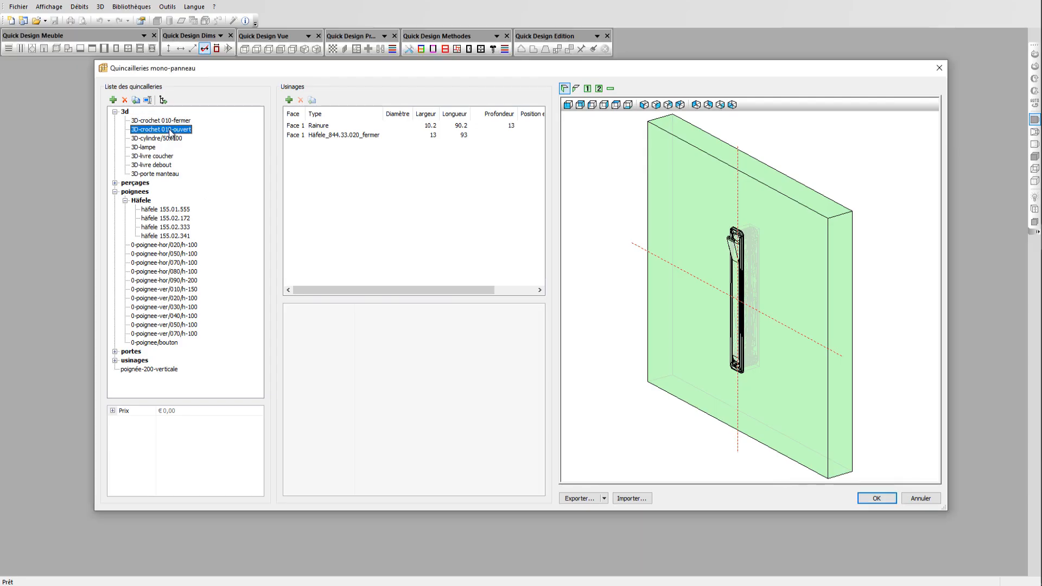
left_click(167, 219)
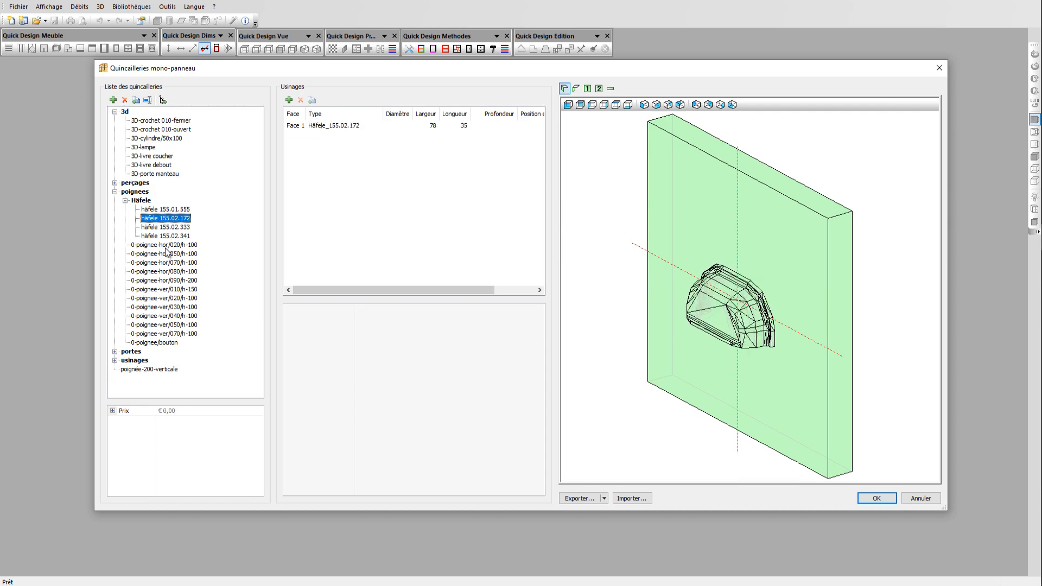
left_click(167, 245)
left_click(169, 254)
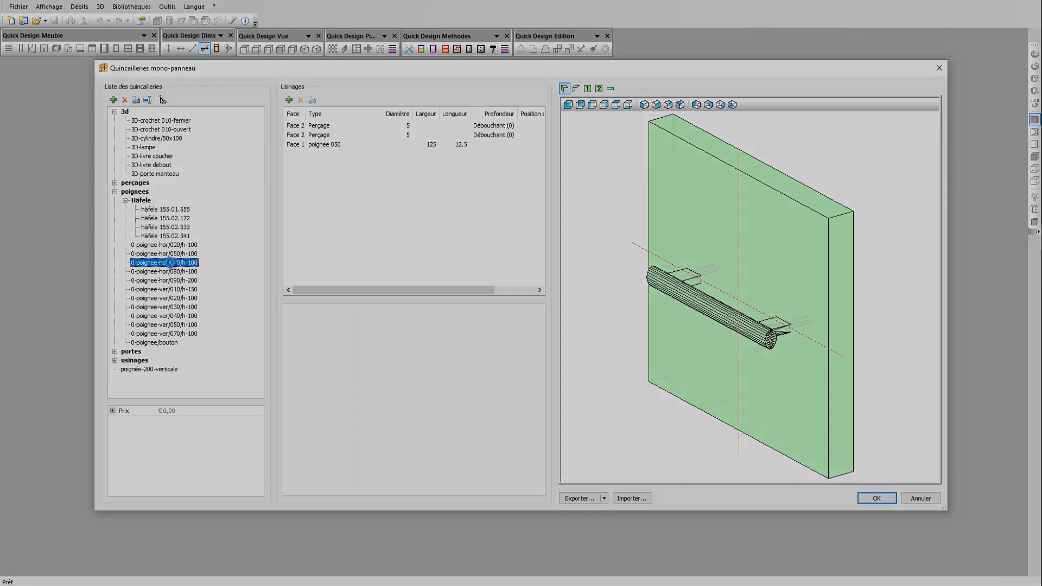
left_click(173, 262)
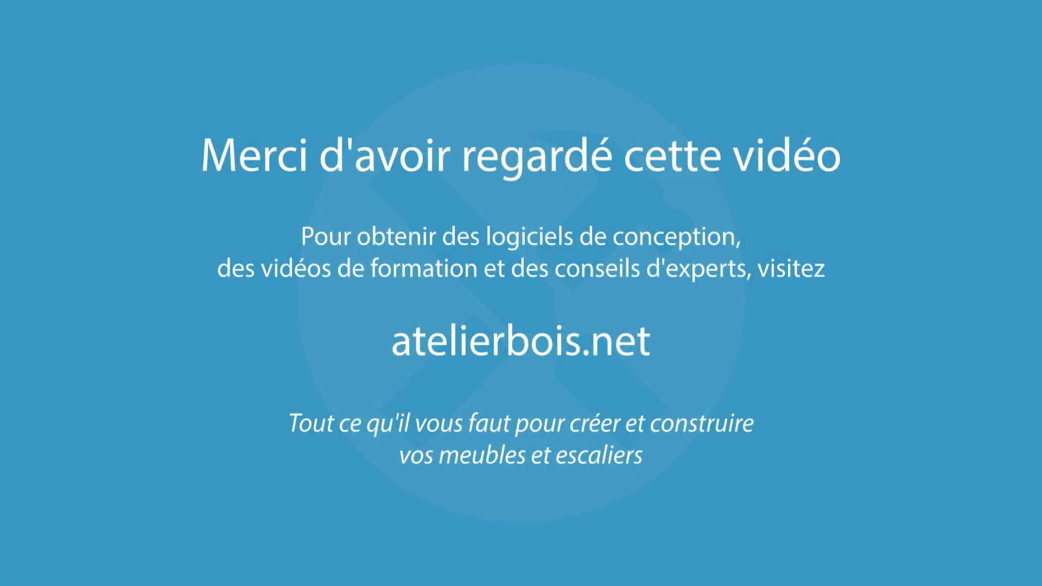